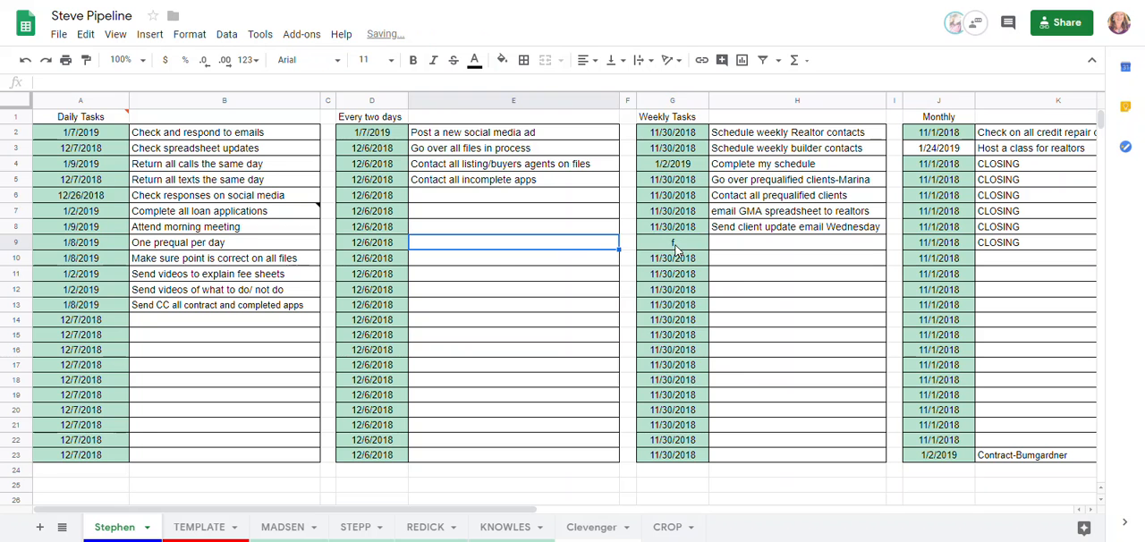
Set the weekly task date in G9 to February 4, 2019, and the "Check and respond to emails" date to 2/5/2019
double_click(673, 242)
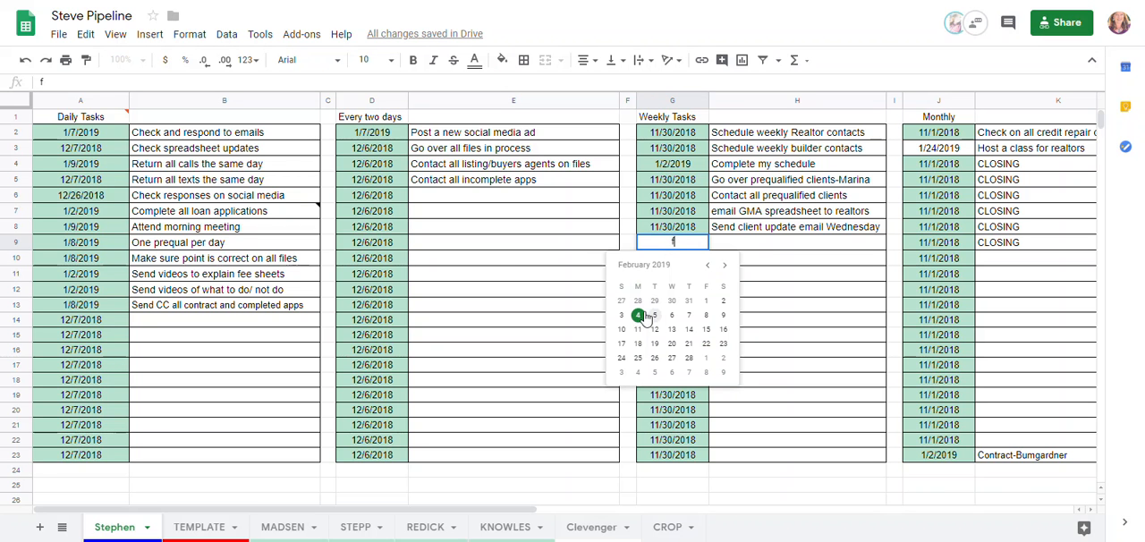
left_click(638, 315)
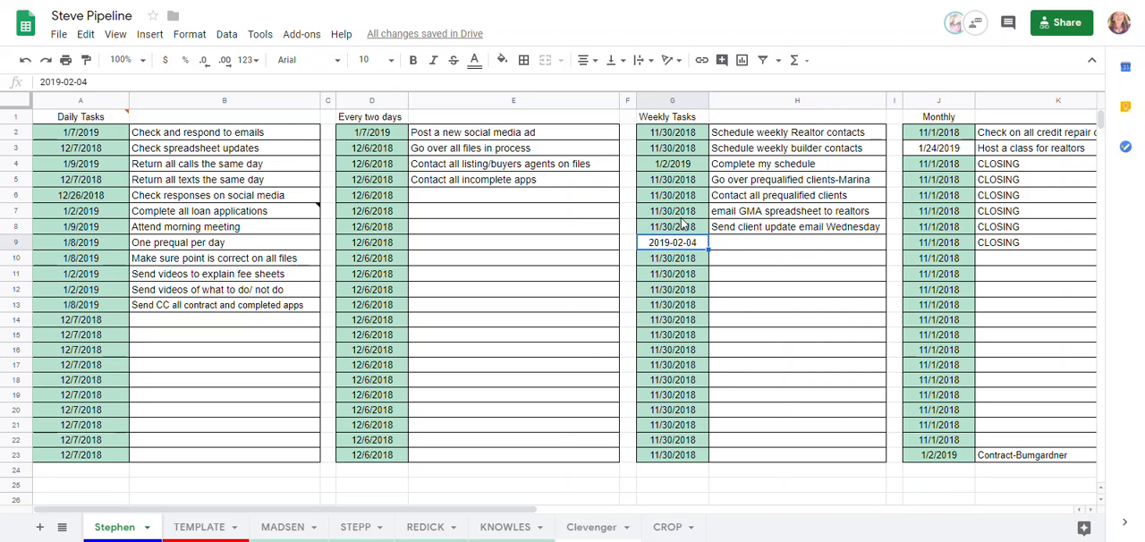
double_click(91, 135)
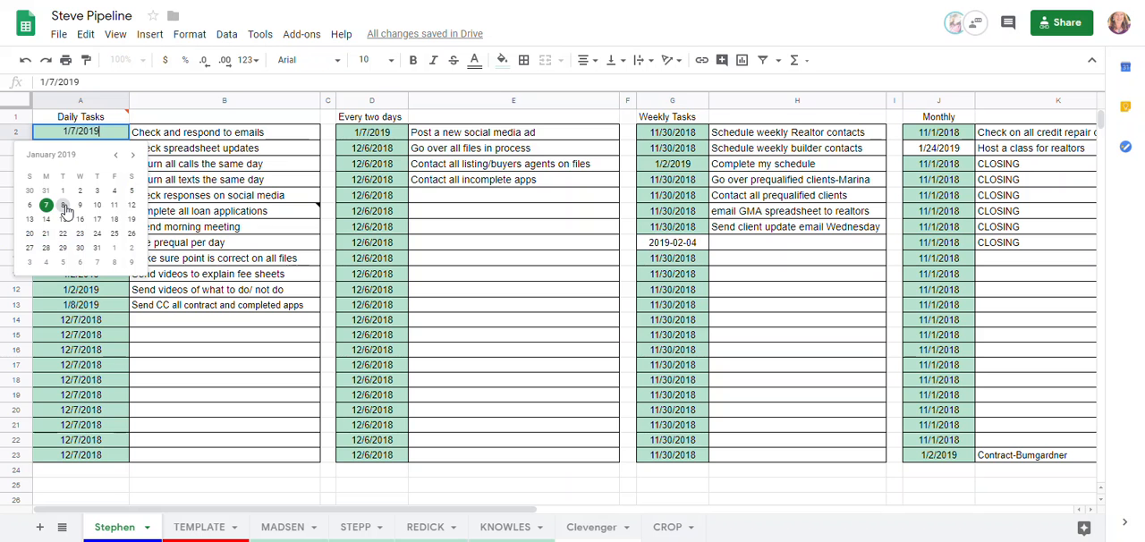
left_click(133, 155)
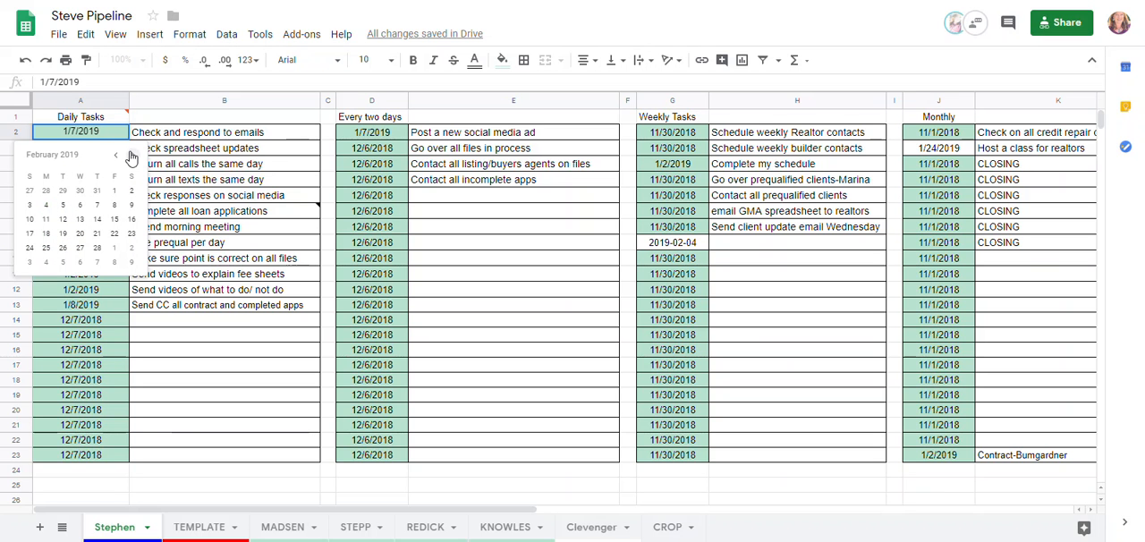
left_click(64, 208)
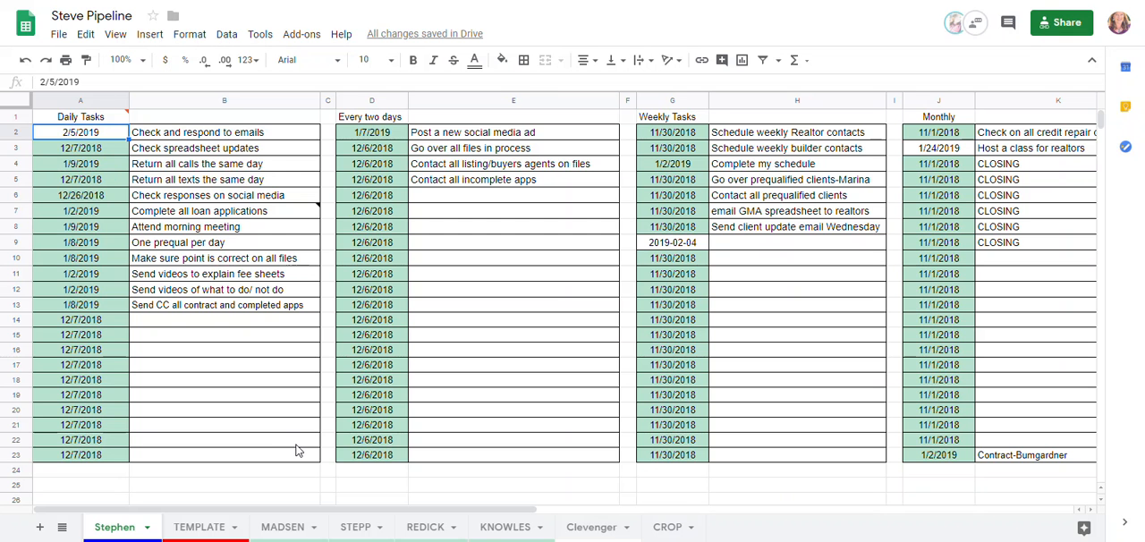
Review the Working Todo, Goals and Links sections below the task lists
scroll(420, 452, "down", 2)
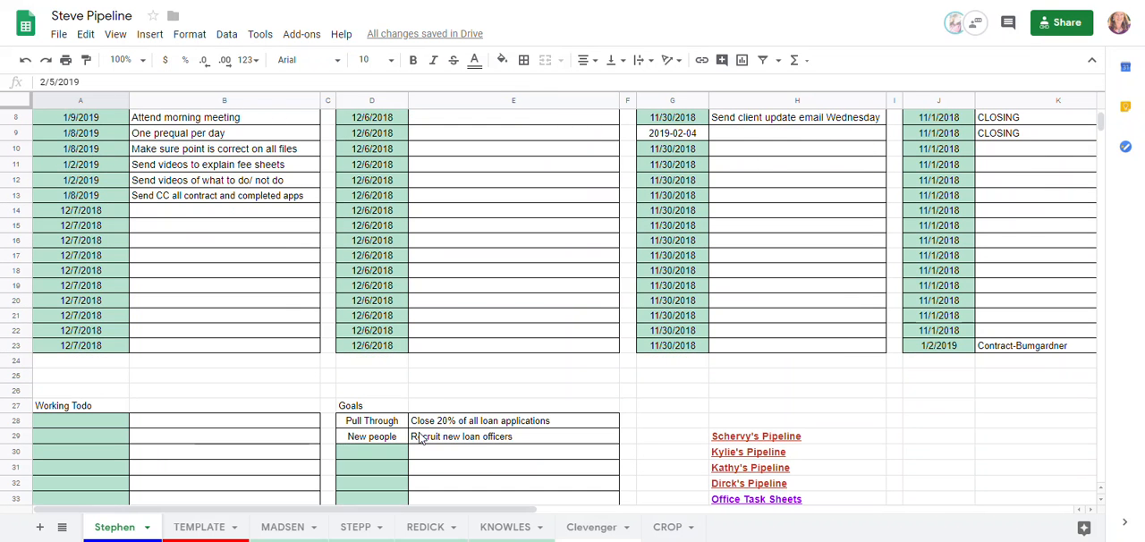
scroll(420, 439, "down", 5)
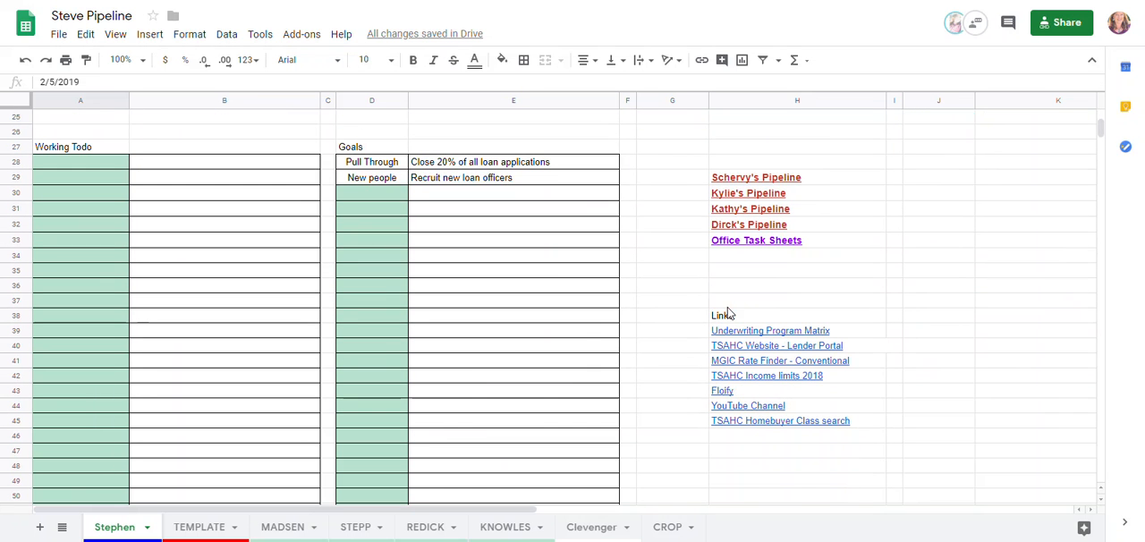
mouse_move(816, 337)
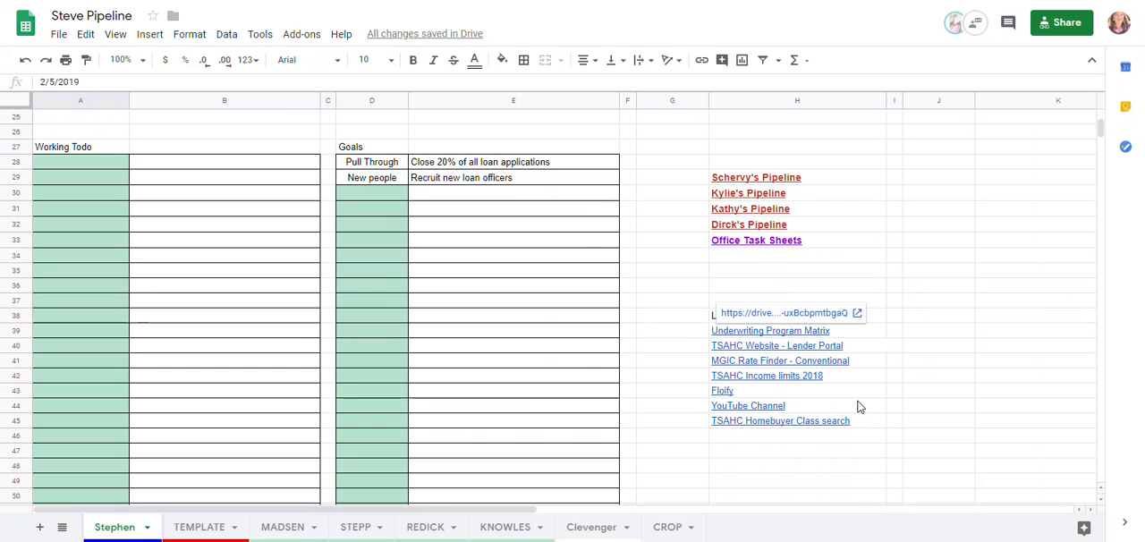
mouse_move(859, 407)
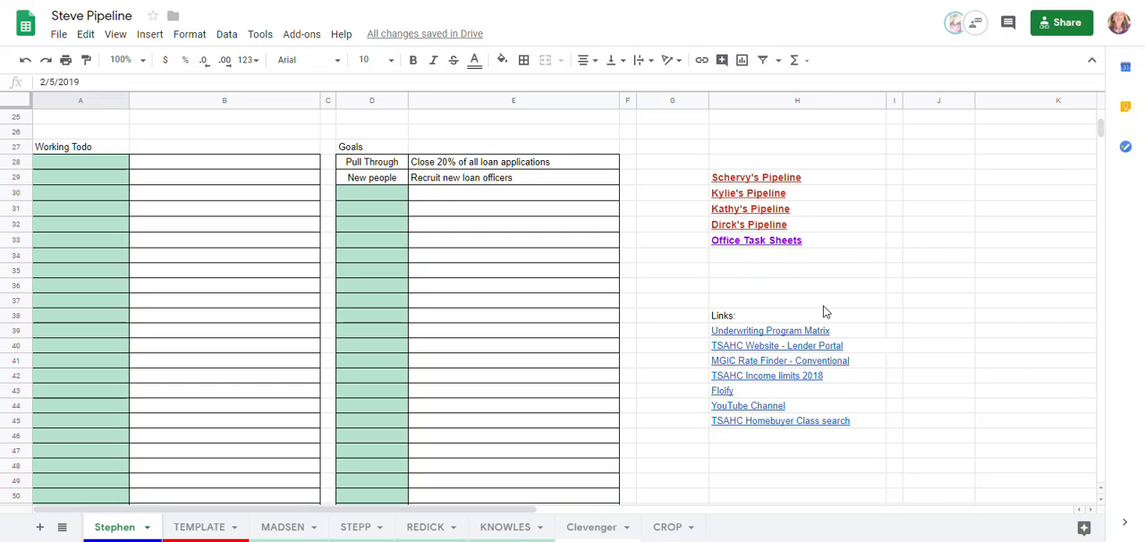
Open link insertion for the empty cell H46 under the Links list, and dismiss it without adding a link
left_click(735, 436)
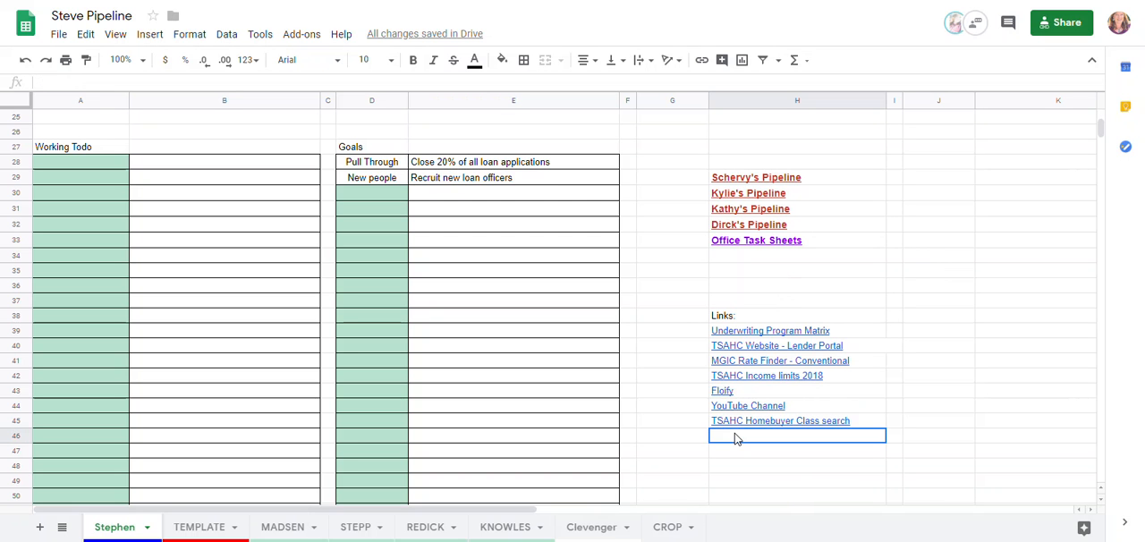
right_click(735, 436)
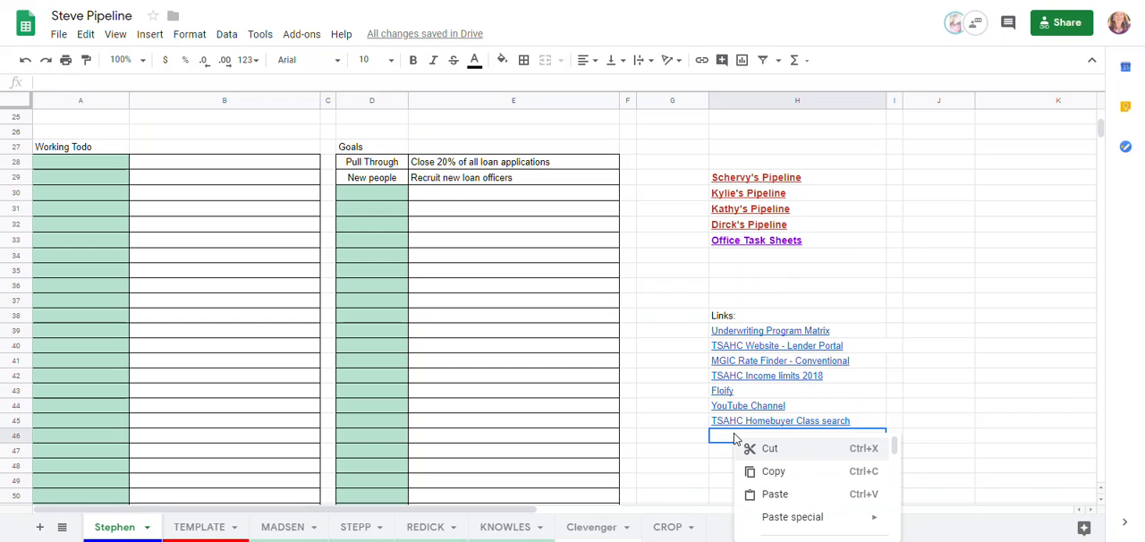
left_click(735, 438)
scroll(734, 437, "down", 2)
scroll(733, 362, "down", 1)
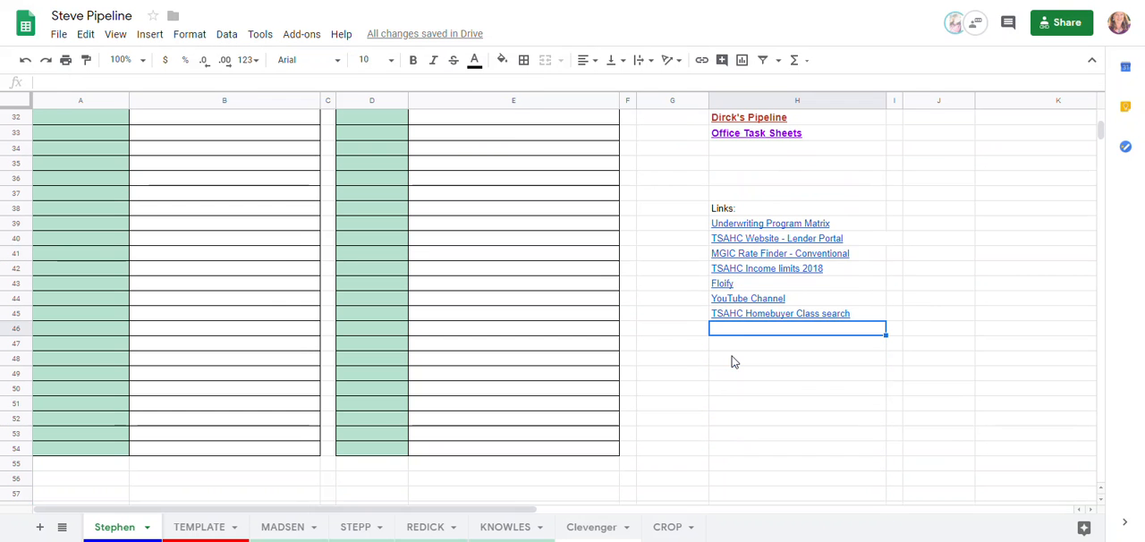
right_click(736, 330)
scroll(783, 380, "down", 1)
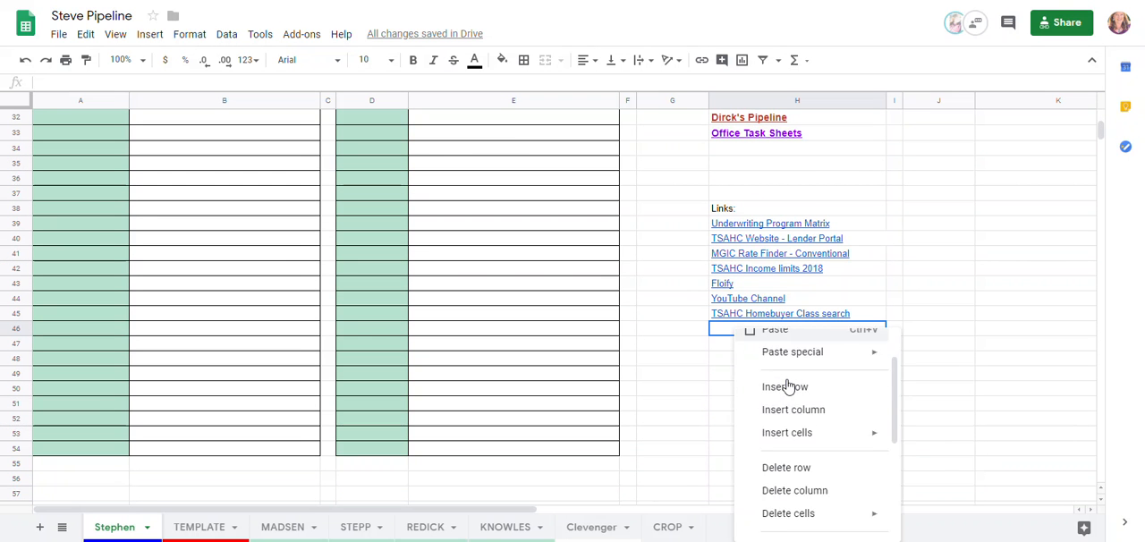
scroll(787, 385, "down", 1)
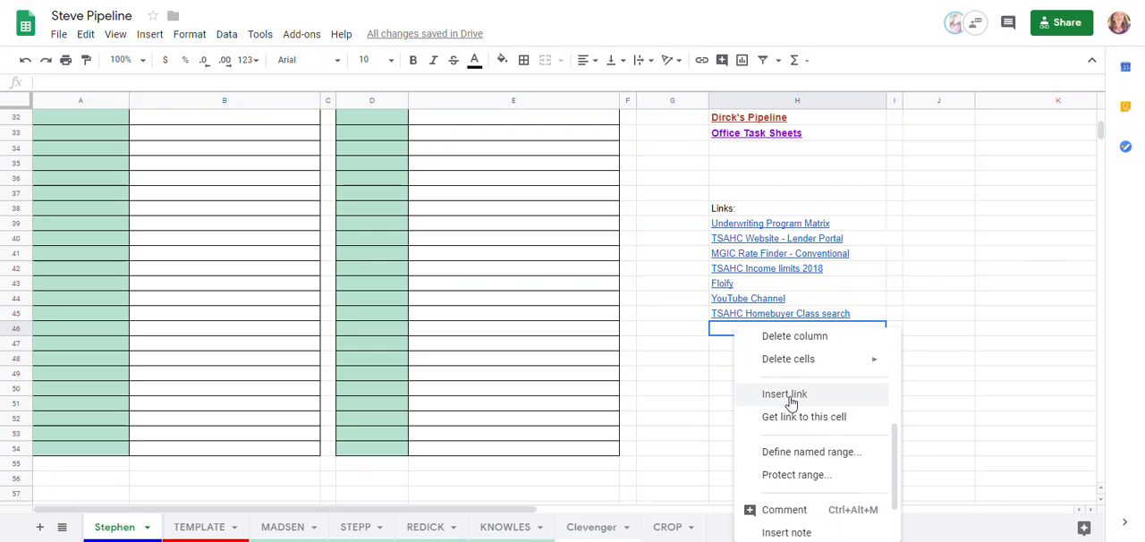
left_click(791, 403)
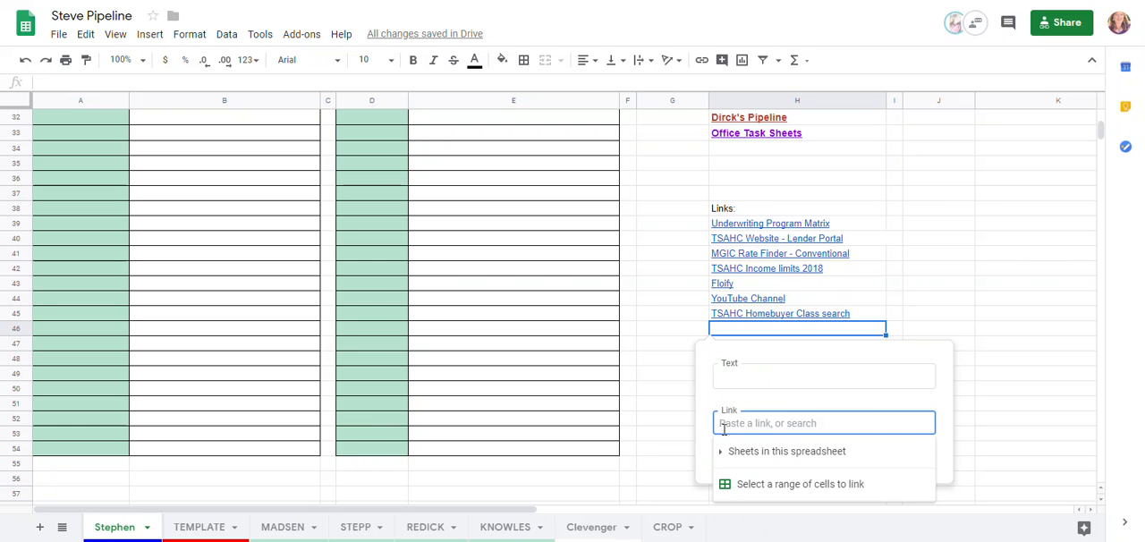
left_click(764, 371)
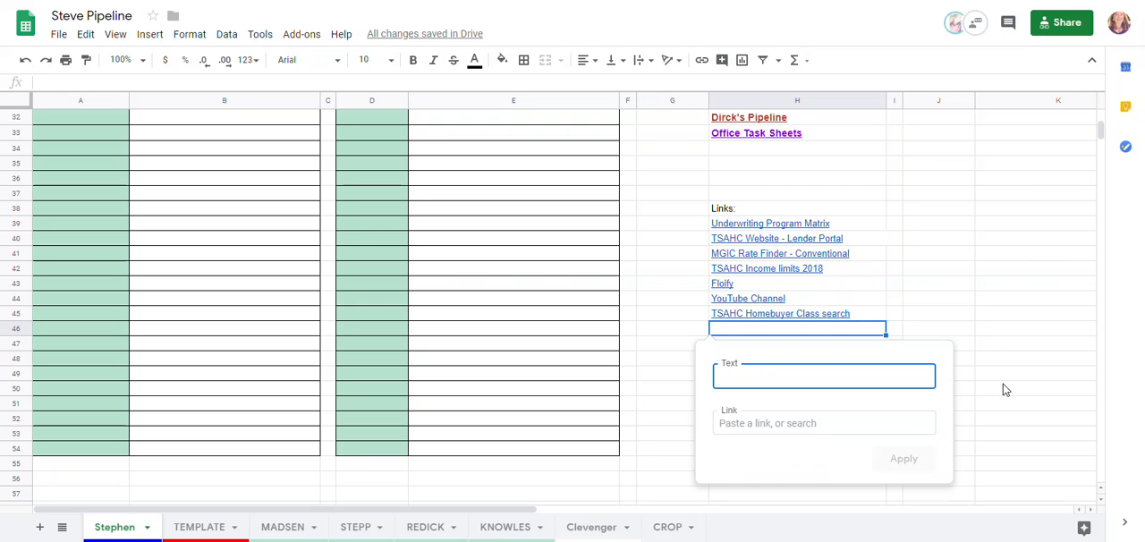
left_click(1001, 353)
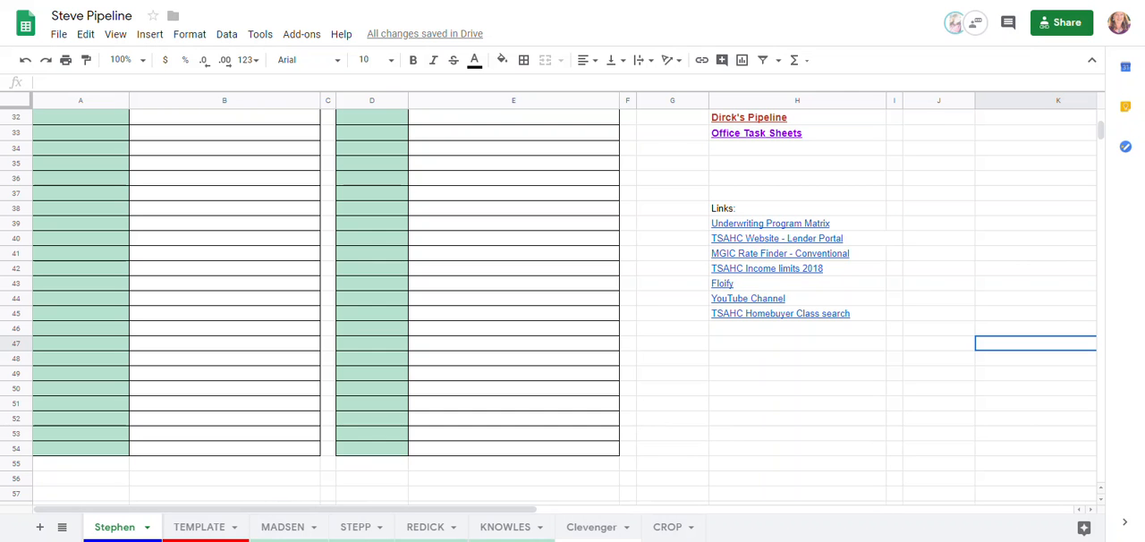
Duplicate the TEMPLATE sheet and rename the copy with the borrower's name in capitals
right_click(204, 528)
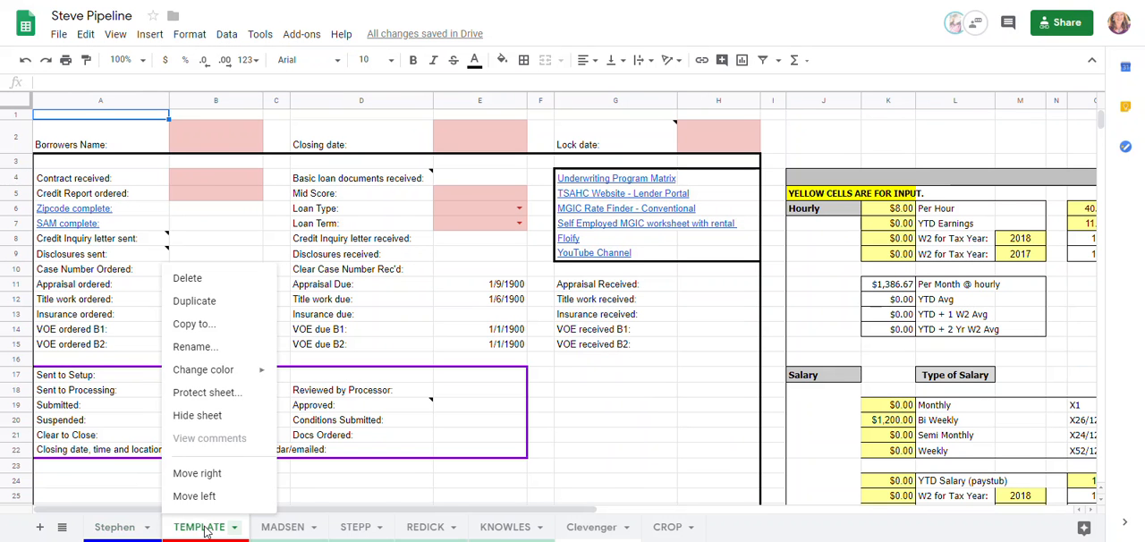
left_click(218, 304)
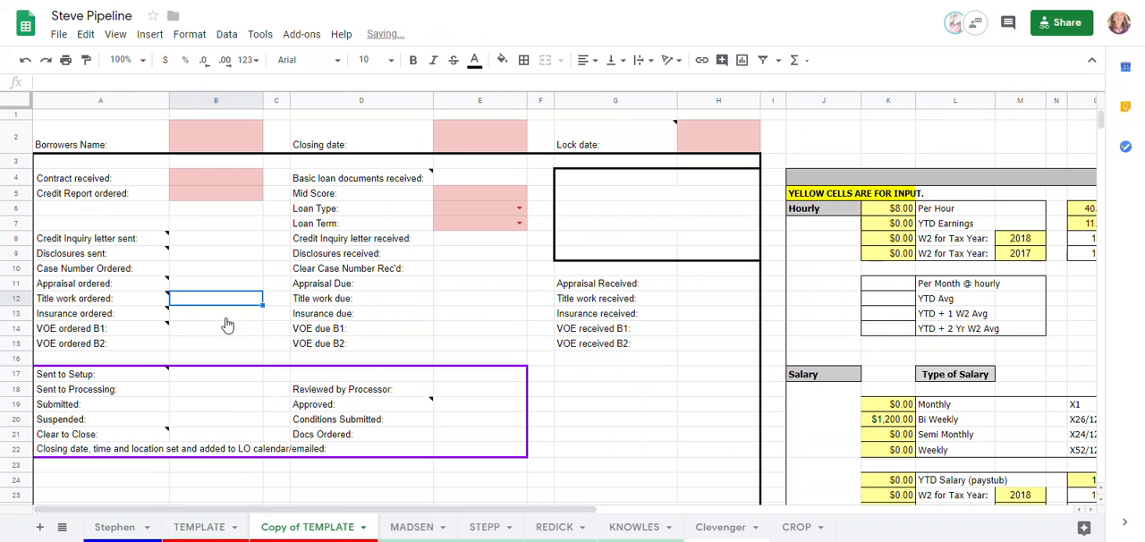
right_click(335, 528)
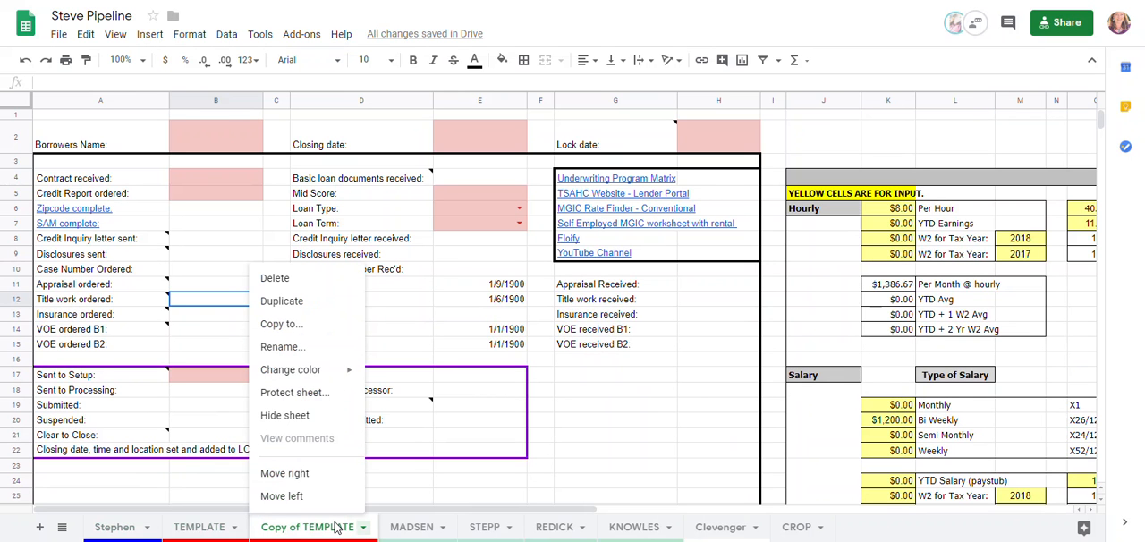
left_click(303, 350)
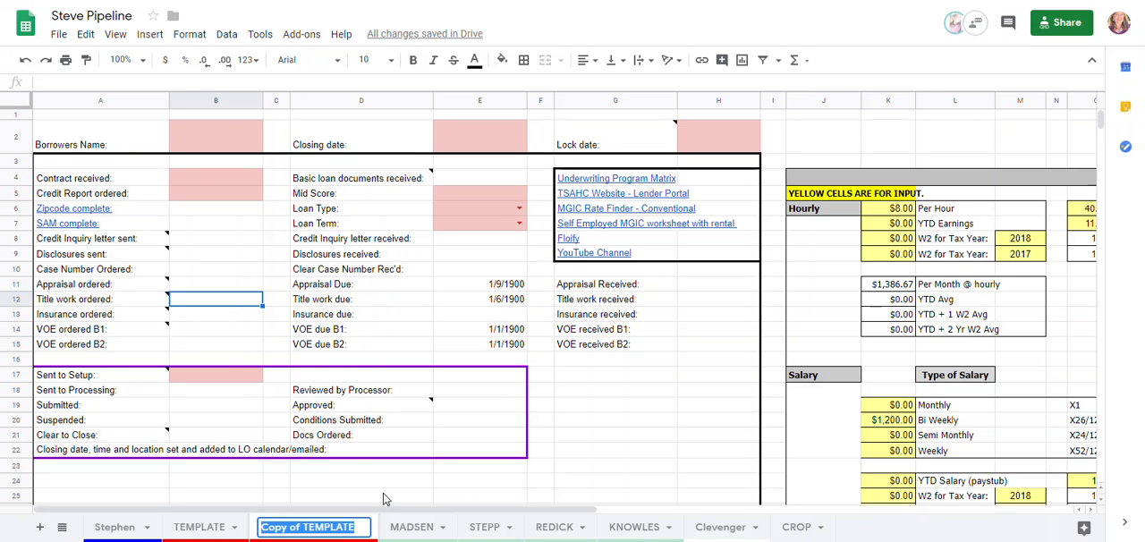
type("LESLIE")
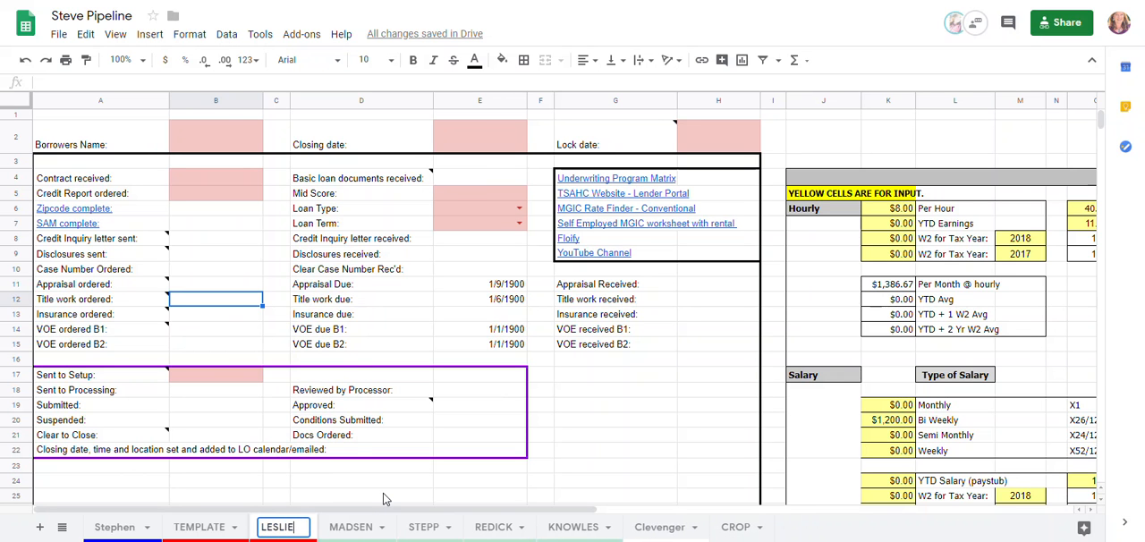
left_click(446, 498)
mouse_move(304, 532)
left_mouse_down()
mouse_move(496, 519)
mouse_move(287, 526)
left_mouse_up()
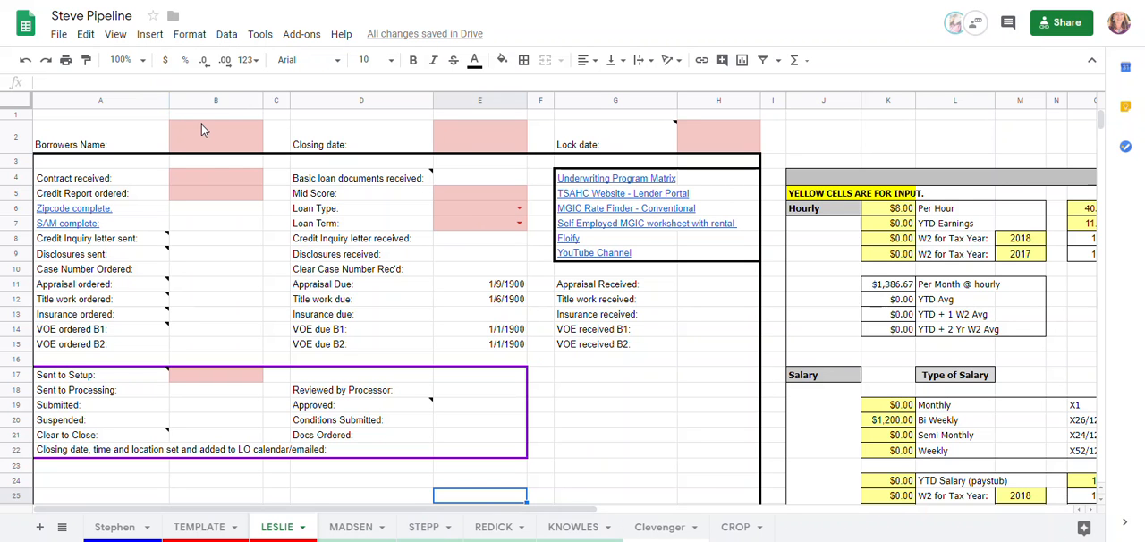
Open the VA borrower's sheet and compare its borrower name and closing date with the loan file in the Point loan software
mouse_move(439, 541)
left_click(495, 528)
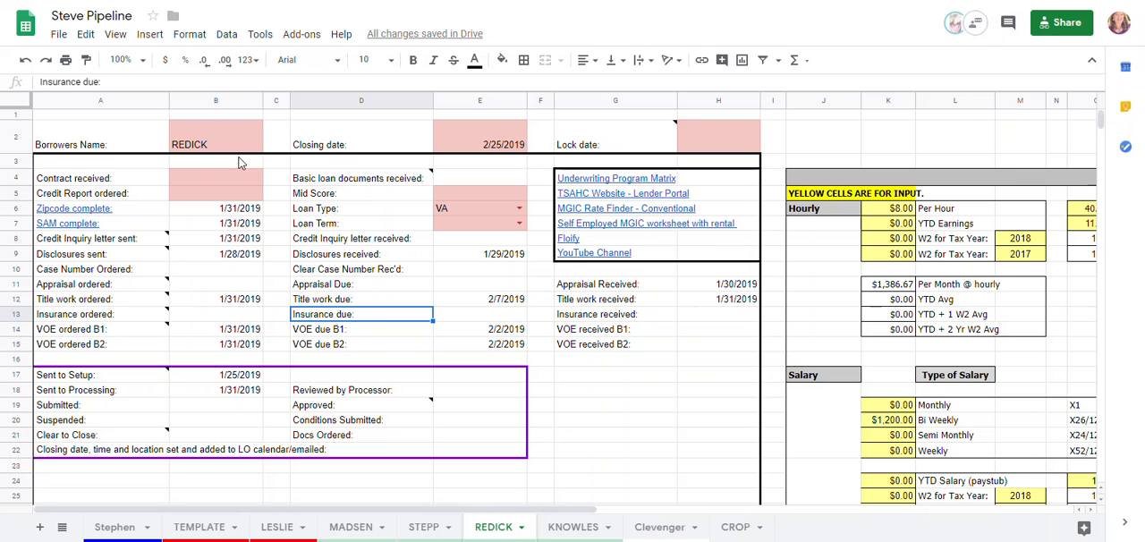
key("alt+Tab")
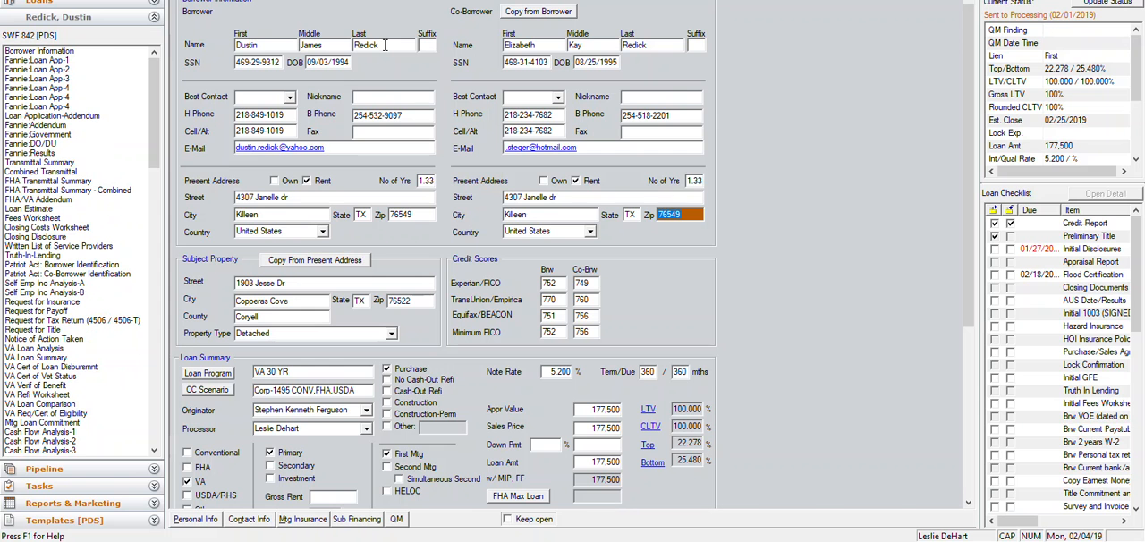
key("alt+Tab")
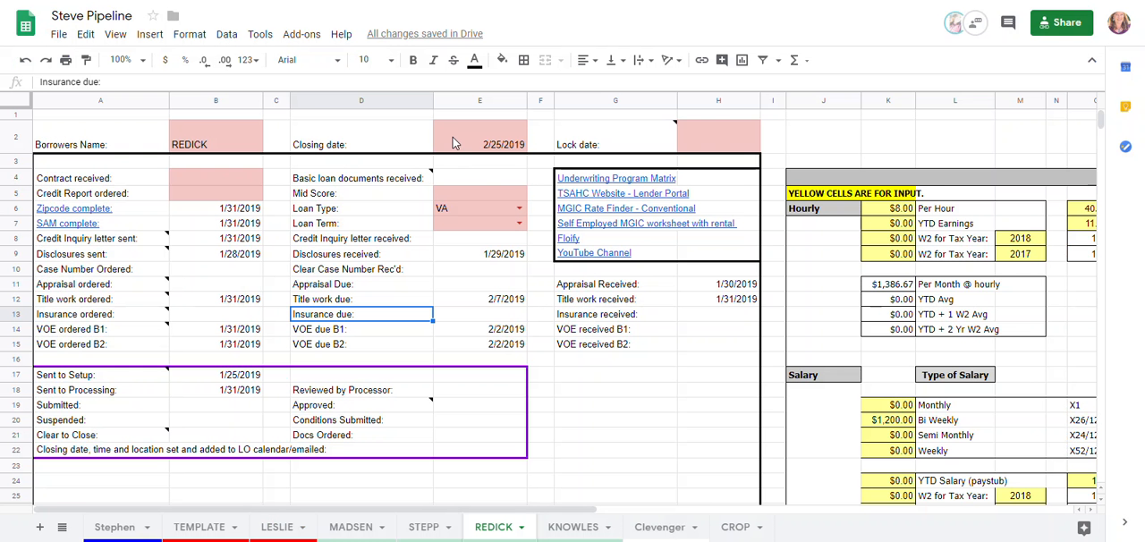
key("alt+Tab")
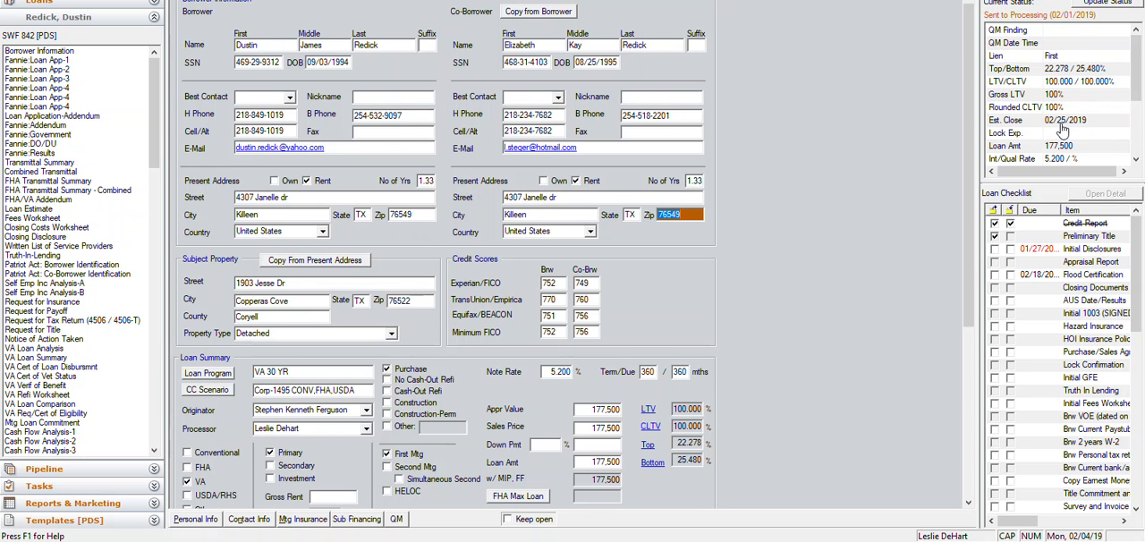
key("alt+Tab")
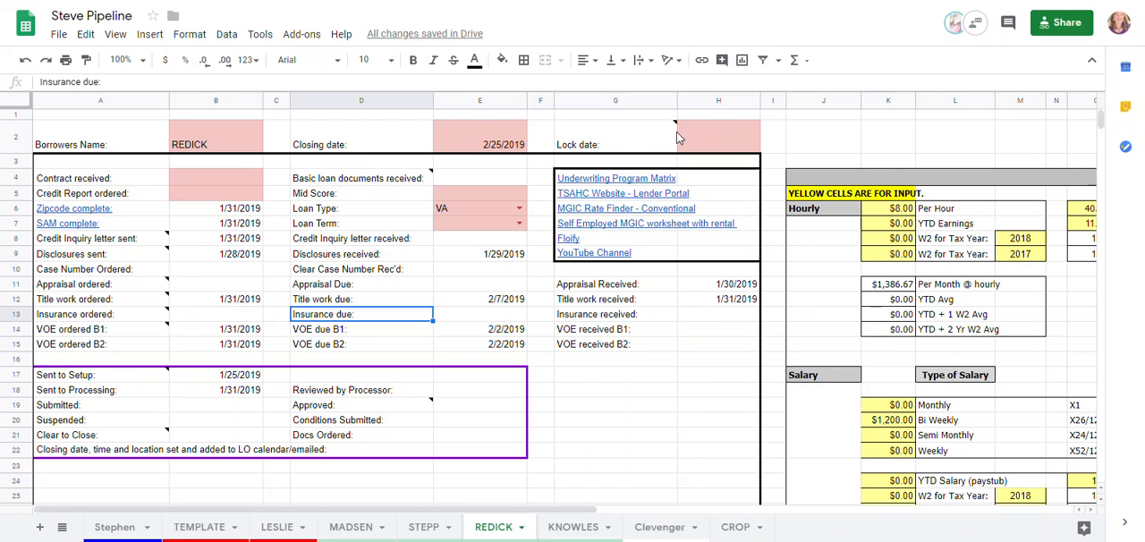
Read the note attached to the Lock date field, highlighting its message text, and close it
mouse_move(651, 136)
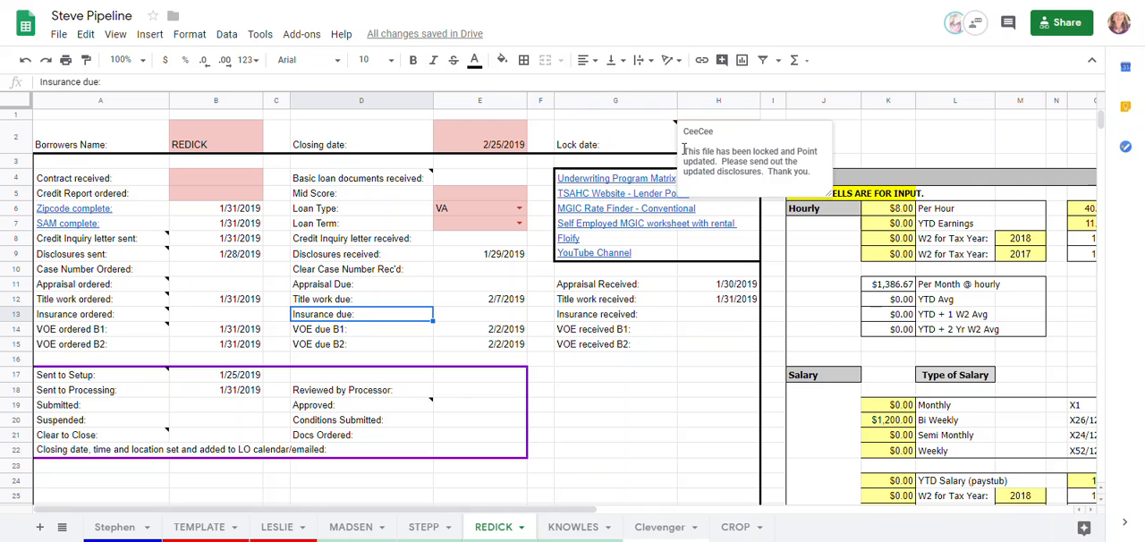
left_click_drag(684, 150, 817, 173)
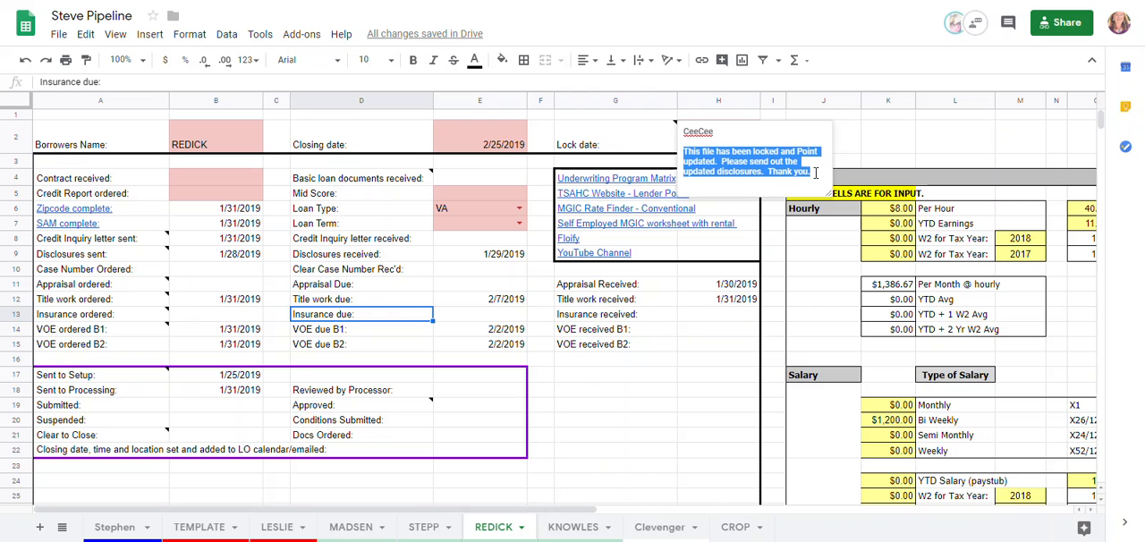
left_click(222, 169)
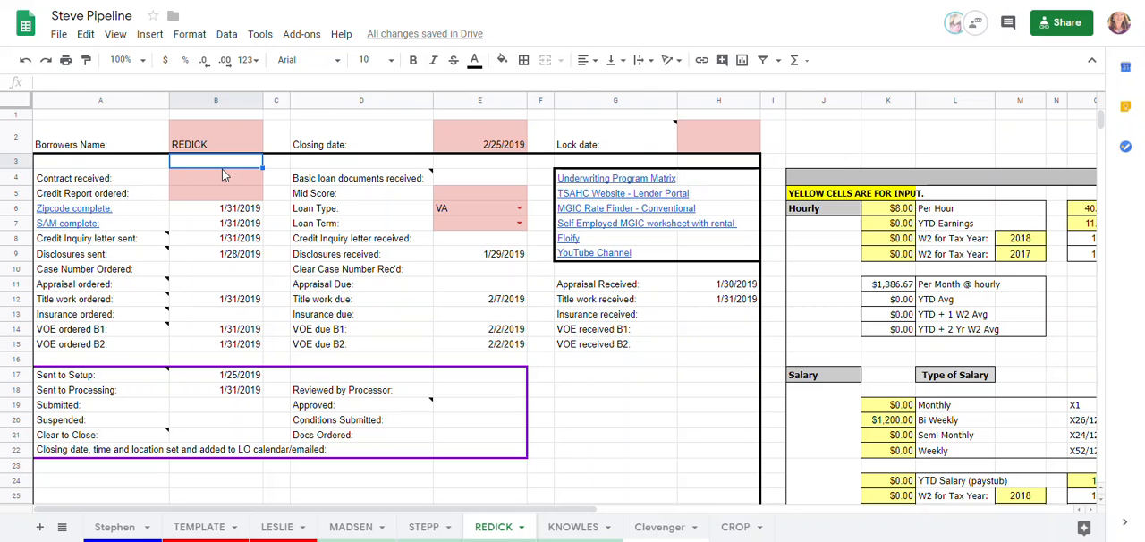
Inspect the Contract received, Credit Report ordered and Mid Score fields on the borrower's sheet
left_click(223, 182)
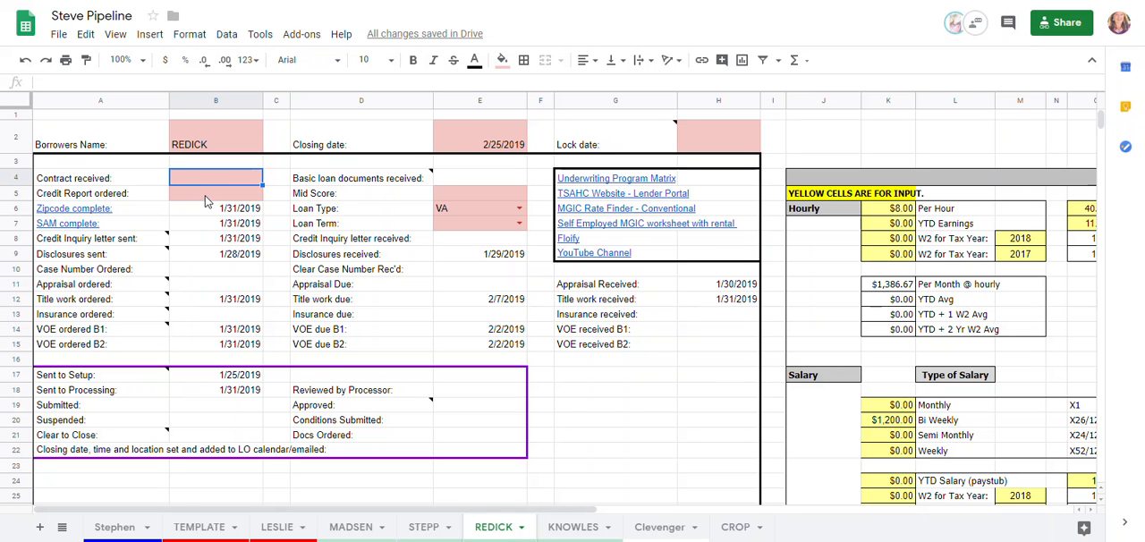
left_click(205, 202)
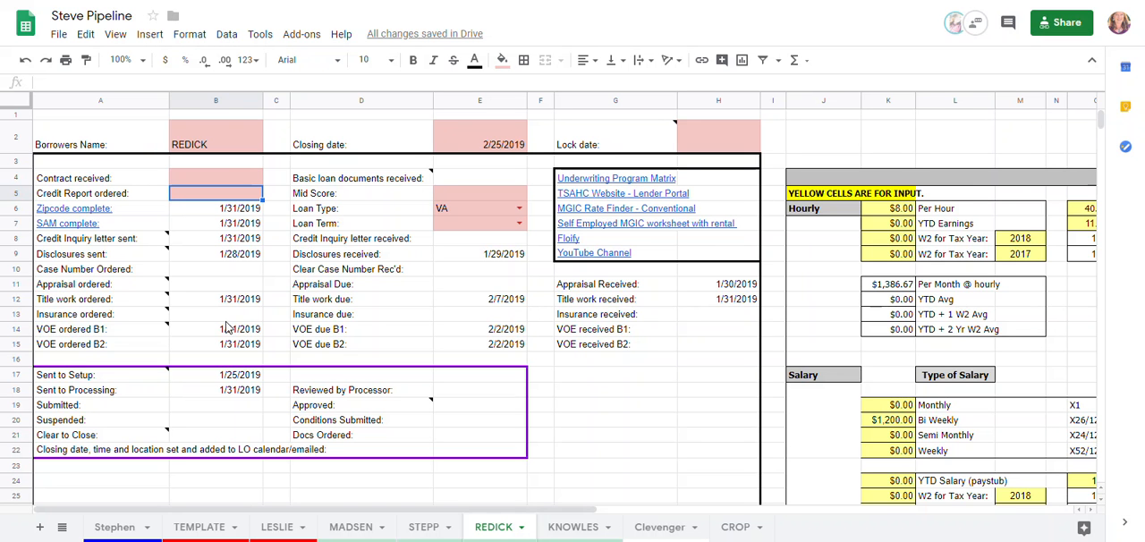
left_click(477, 192)
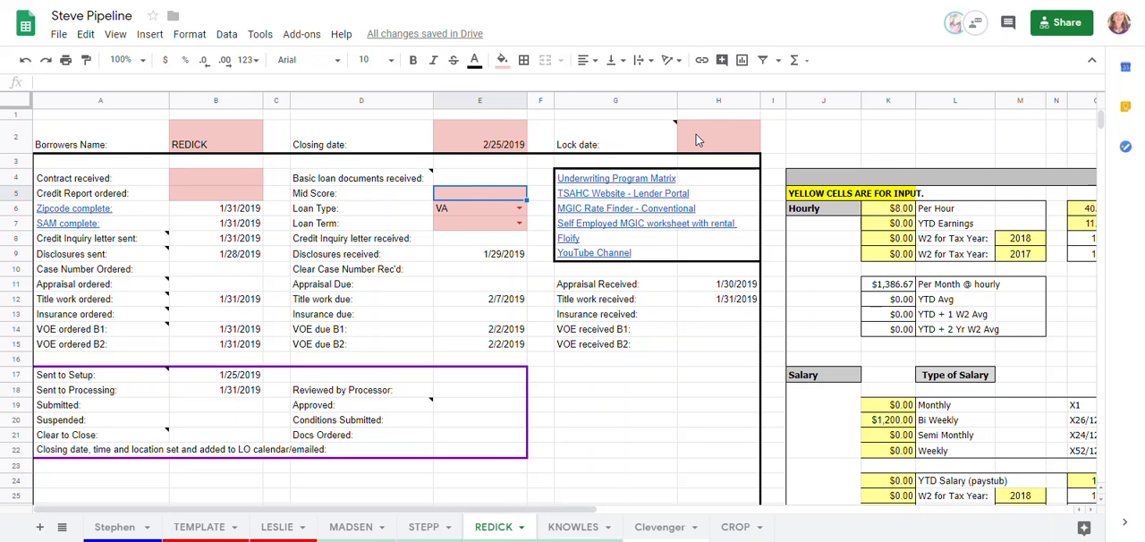
Review the Loan Type options without changing the selection, and set the Loan Term to 360 on the borrower's sheet
left_click(470, 208)
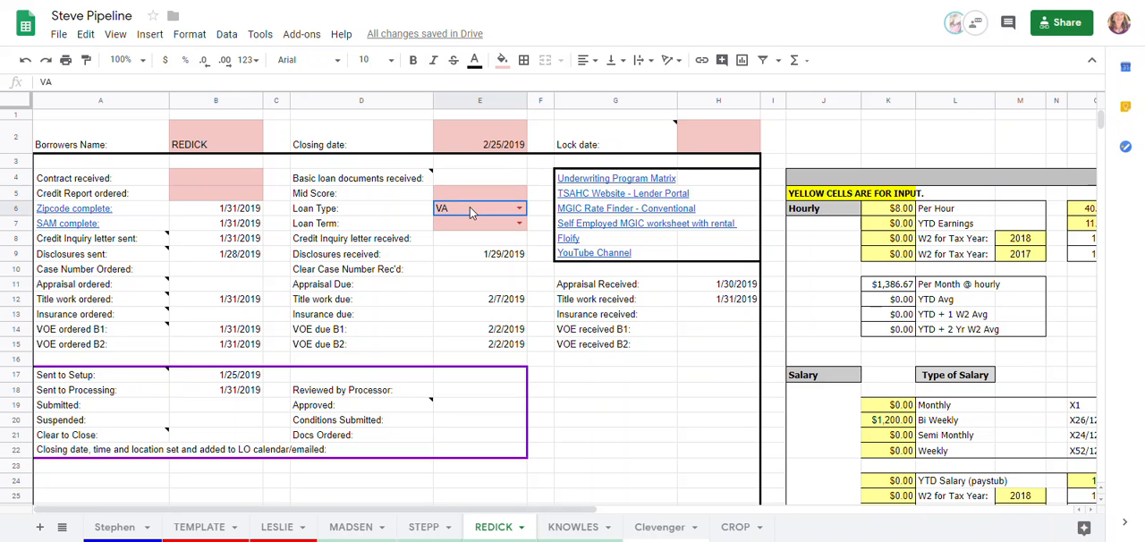
left_click(519, 208)
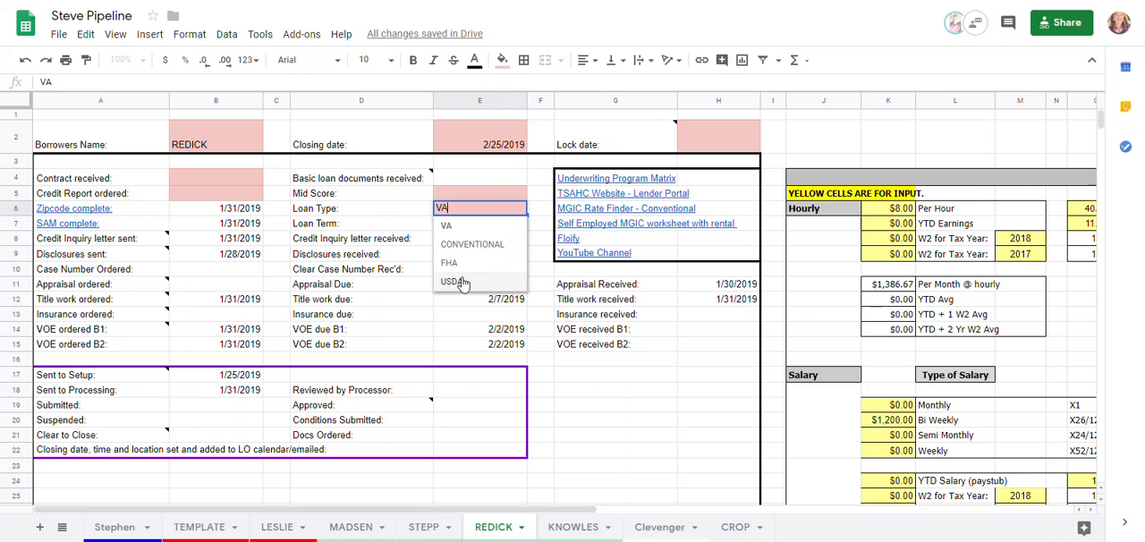
left_click(484, 191)
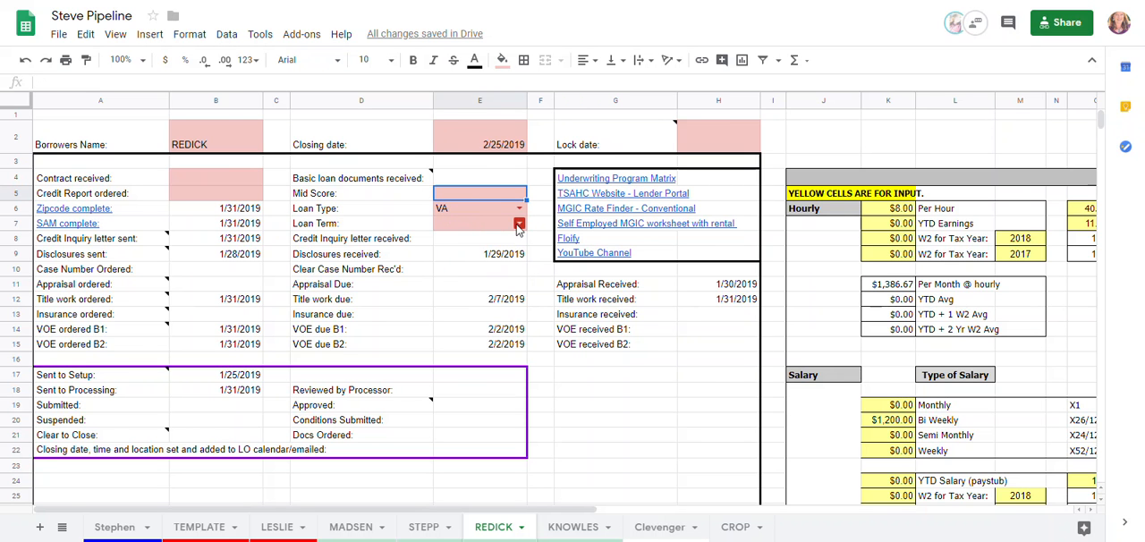
left_click(518, 226)
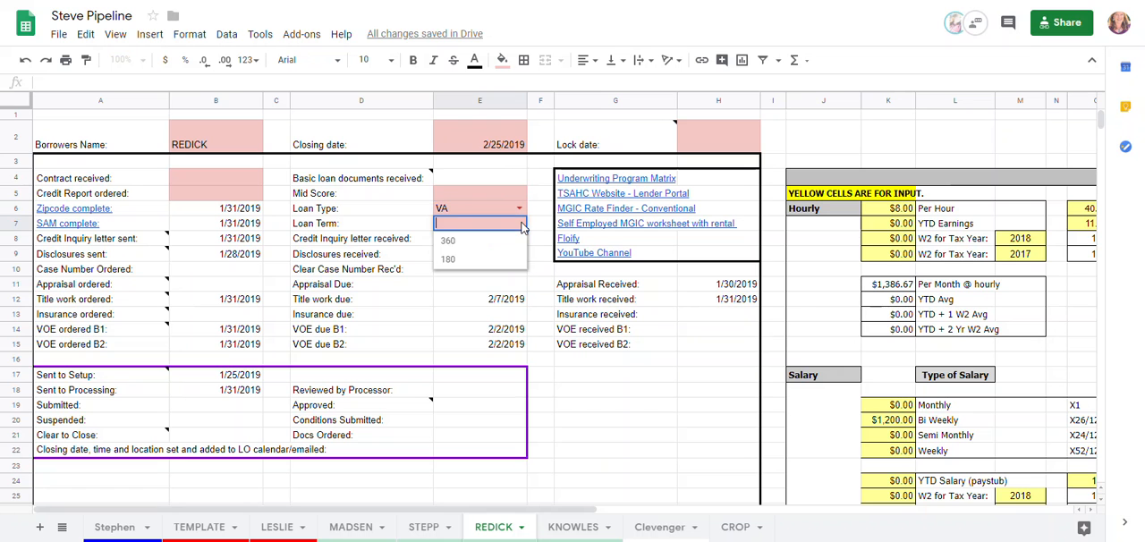
left_click(449, 241)
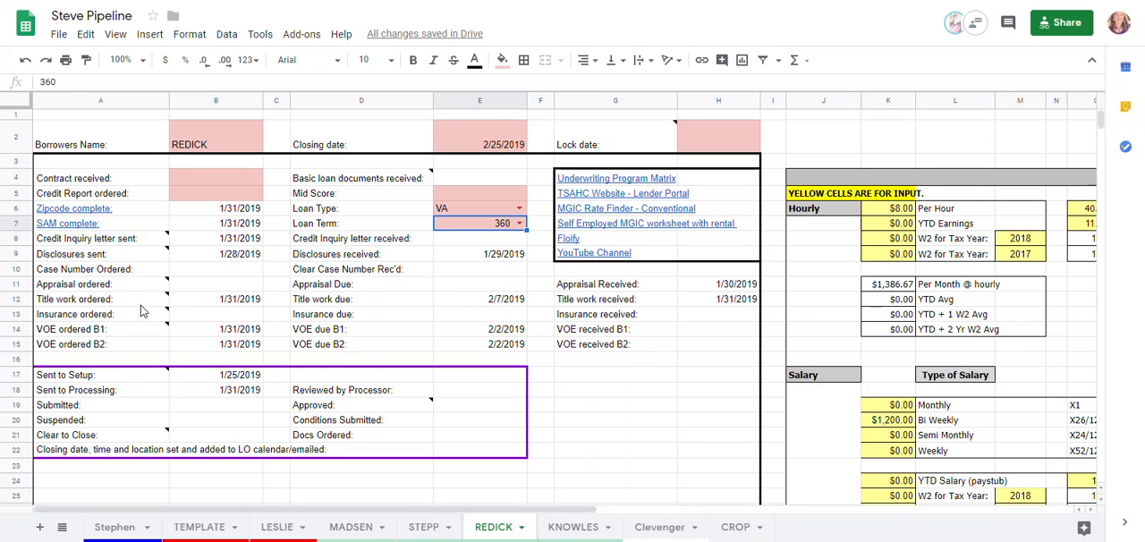
Read the notes attached to the Sent to Setup, Credit Inquiry letter and Disclosures sent fields on the borrower's sheet
mouse_move(143, 304)
mouse_move(114, 381)
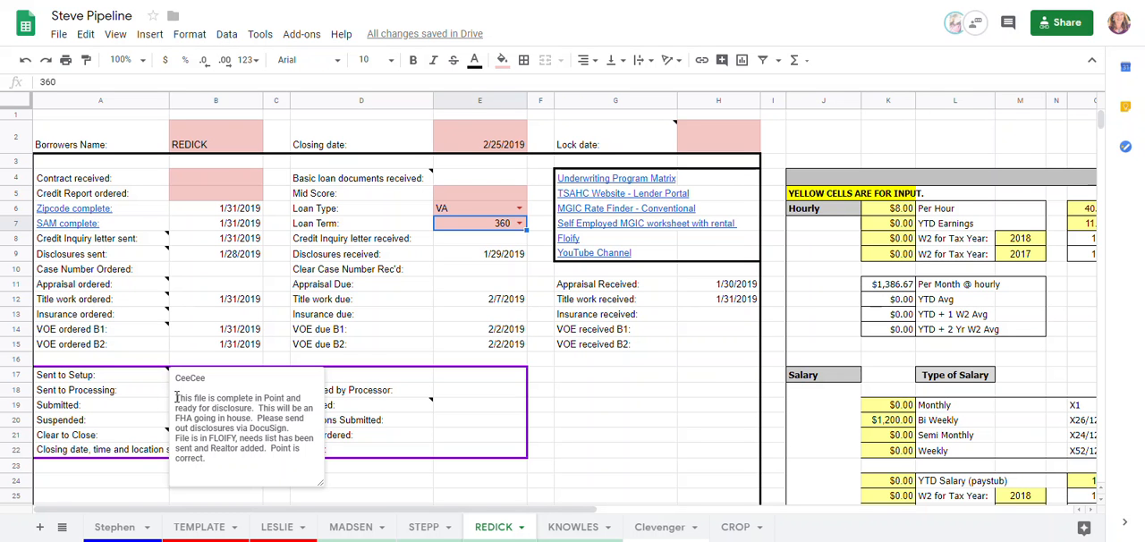
mouse_move(143, 243)
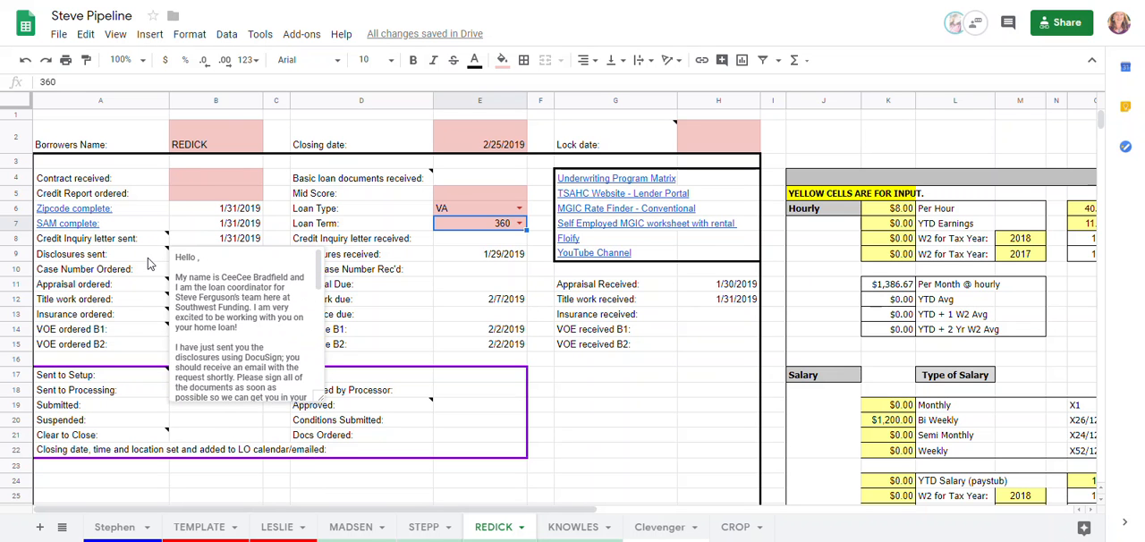
mouse_move(154, 288)
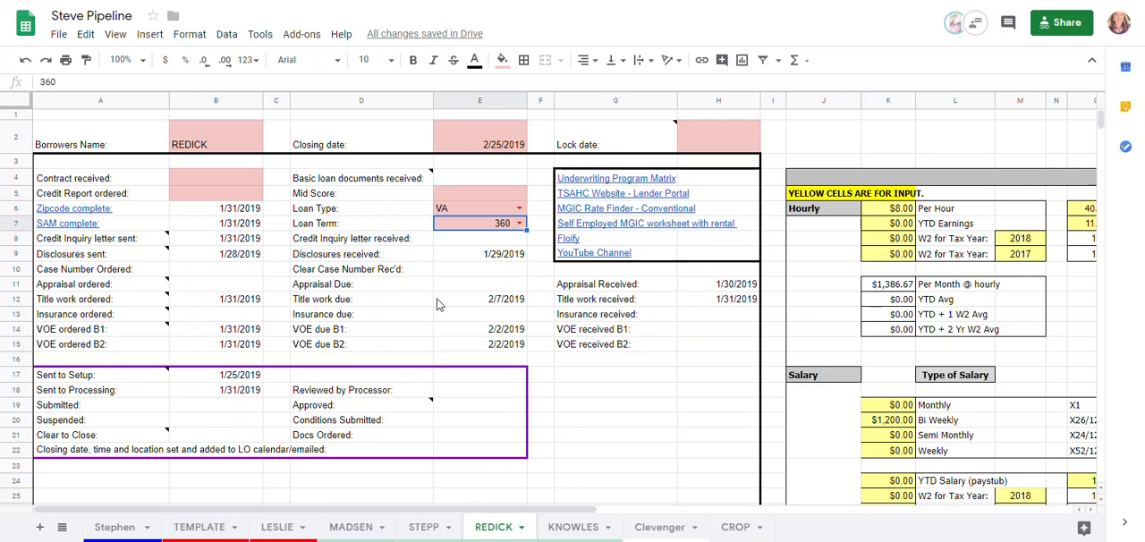
left_click(604, 287)
right_click(604, 287)
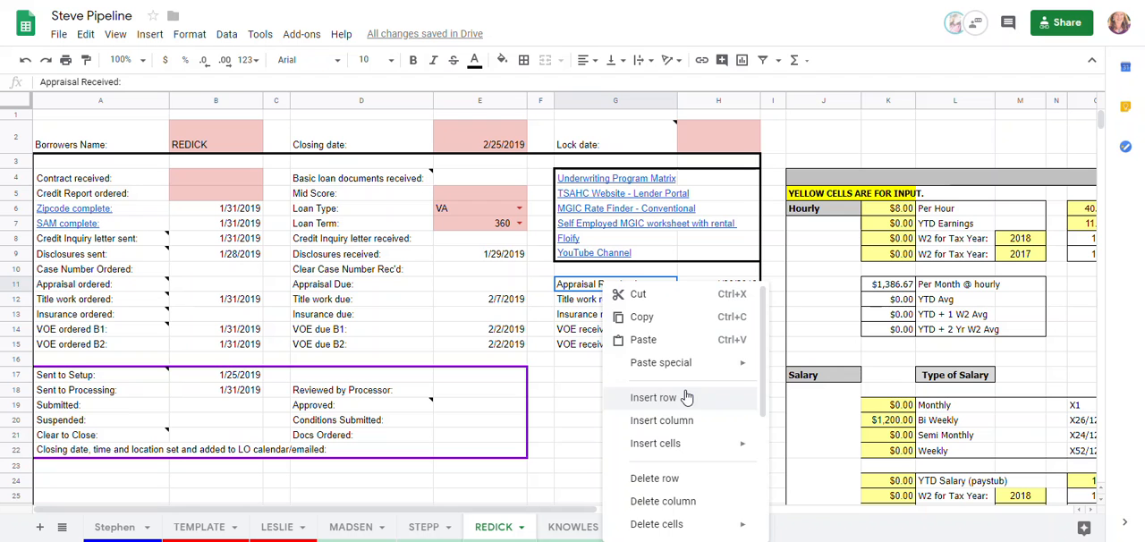
scroll(687, 396, "down", 2)
scroll(688, 396, "down", 4)
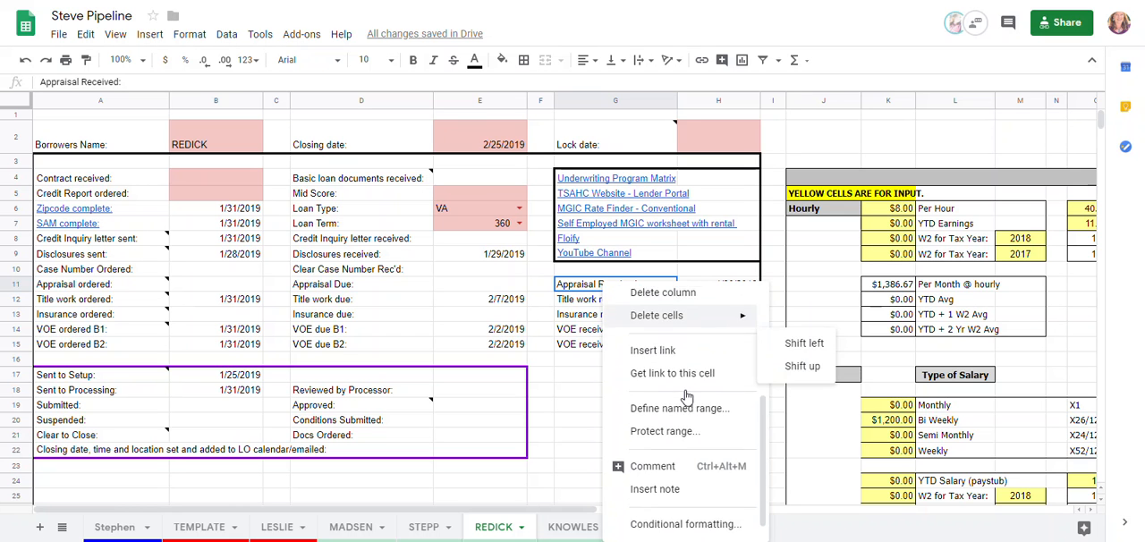
scroll(687, 397, "down", 1)
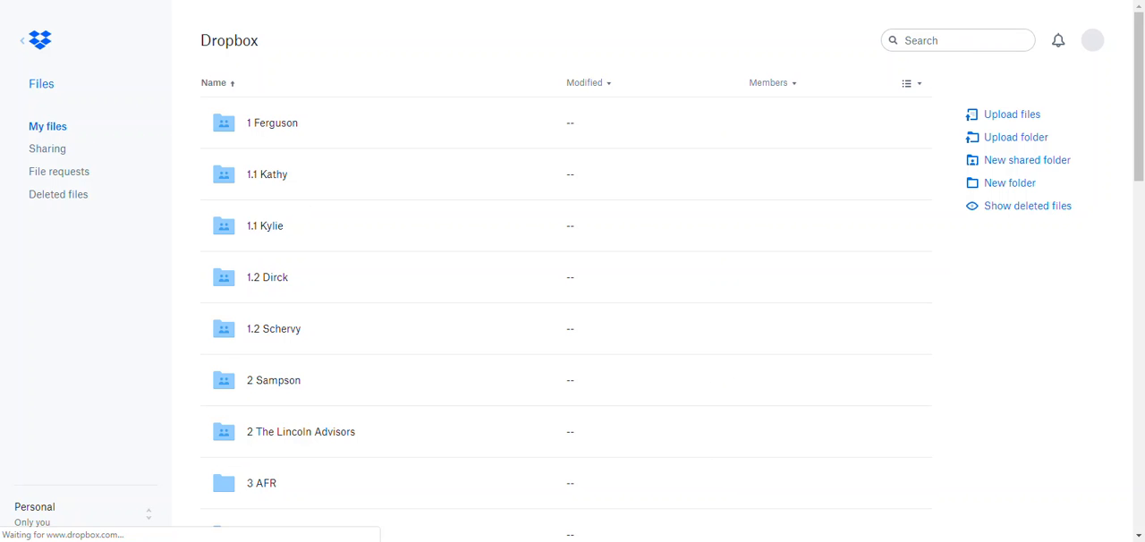
Switch to Dropbox and open the borrower's folder inside the loan officer's shared folder
left_click(277, 132)
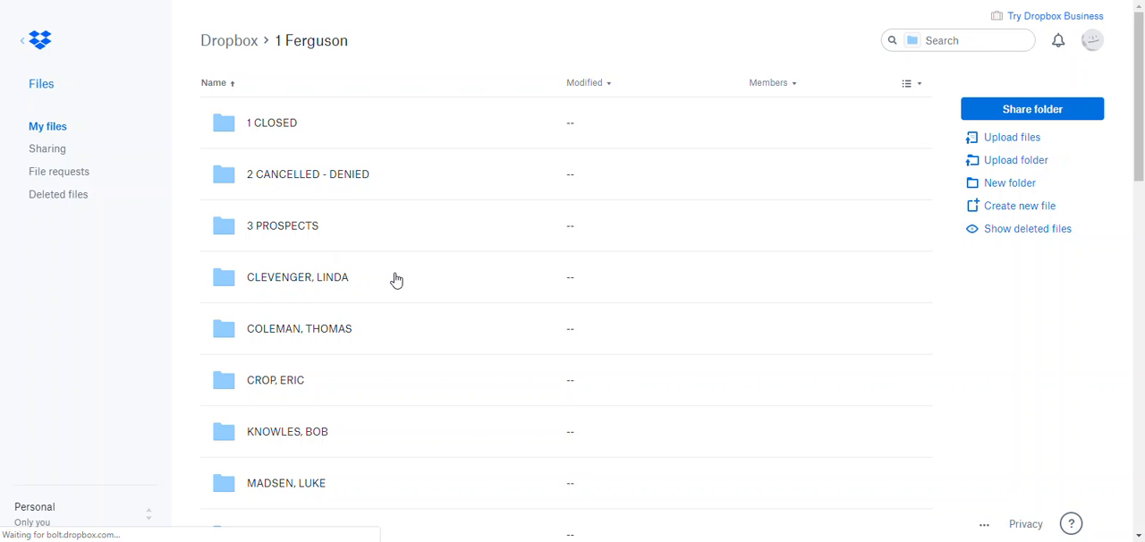
scroll(396, 279, "down", 3)
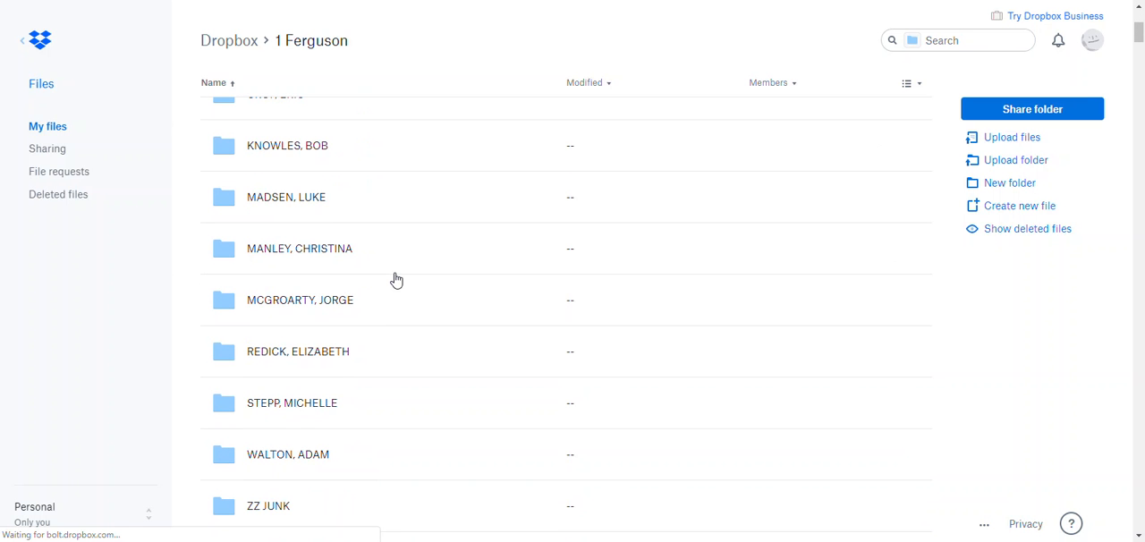
left_click(262, 353)
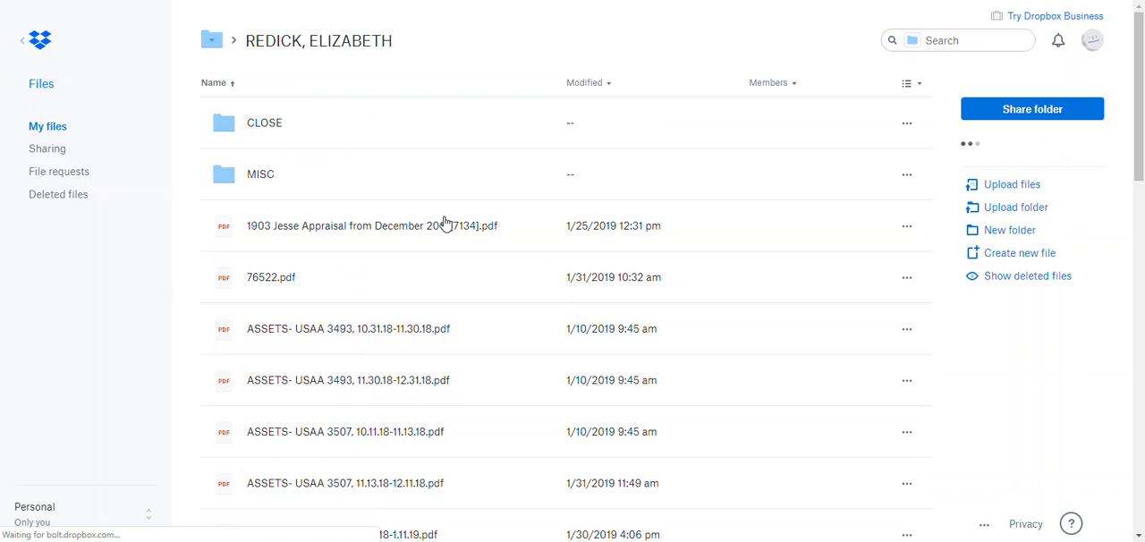
Look through the borrower's files, open the December 2018 appraisal PDF and copy its web address
scroll(444, 222, "down", 3)
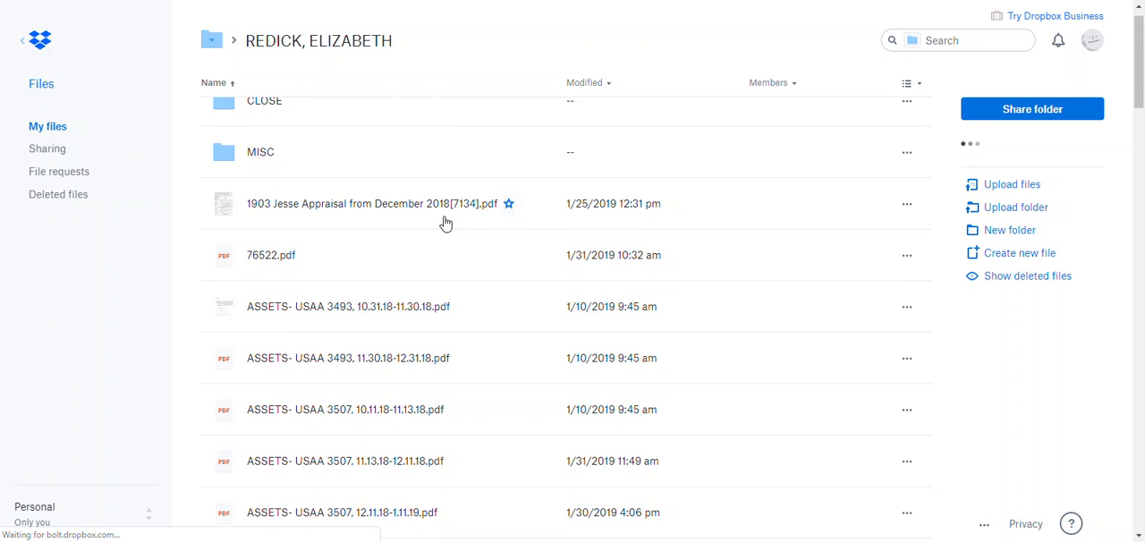
scroll(445, 222, "down", 3)
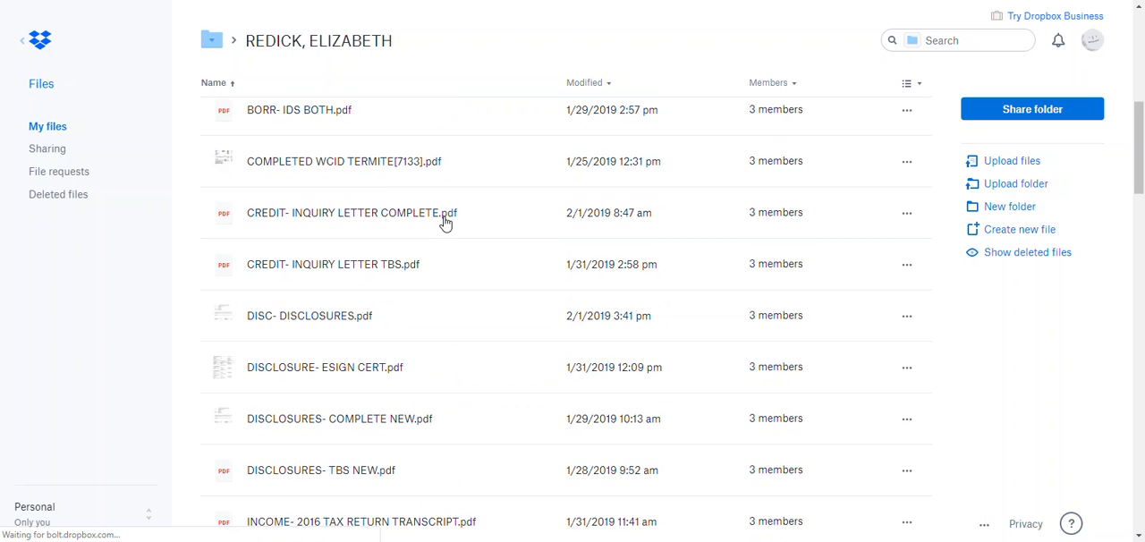
scroll(445, 222, "down", 15)
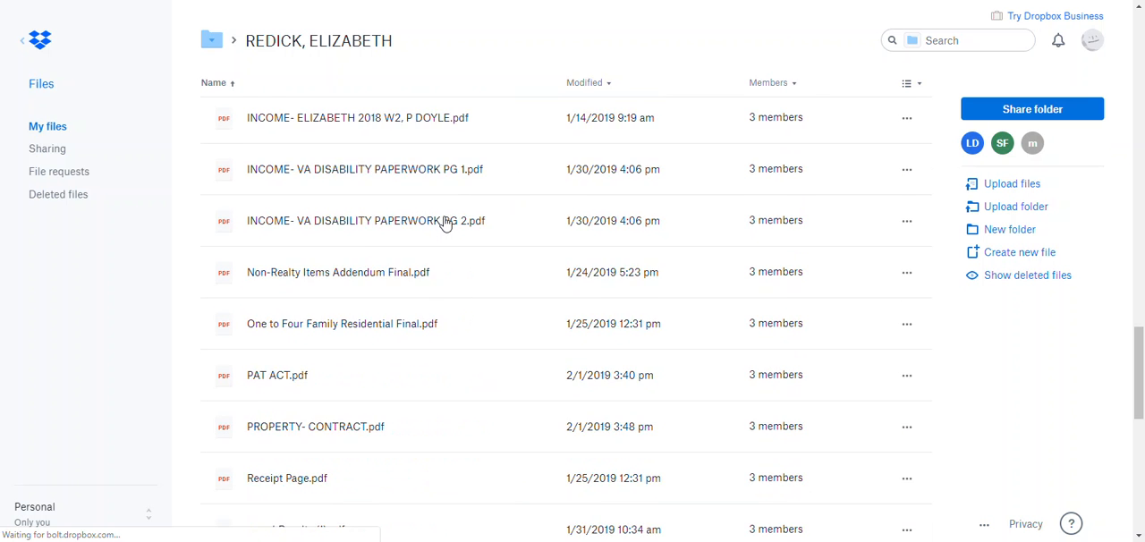
scroll(445, 222, "down", 1)
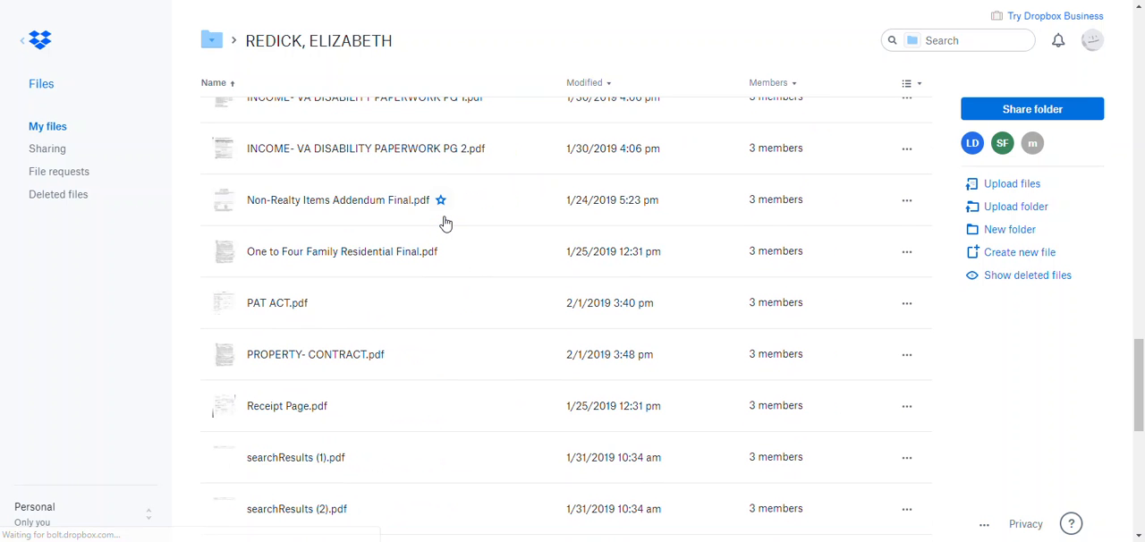
scroll(444, 222, "up", 15)
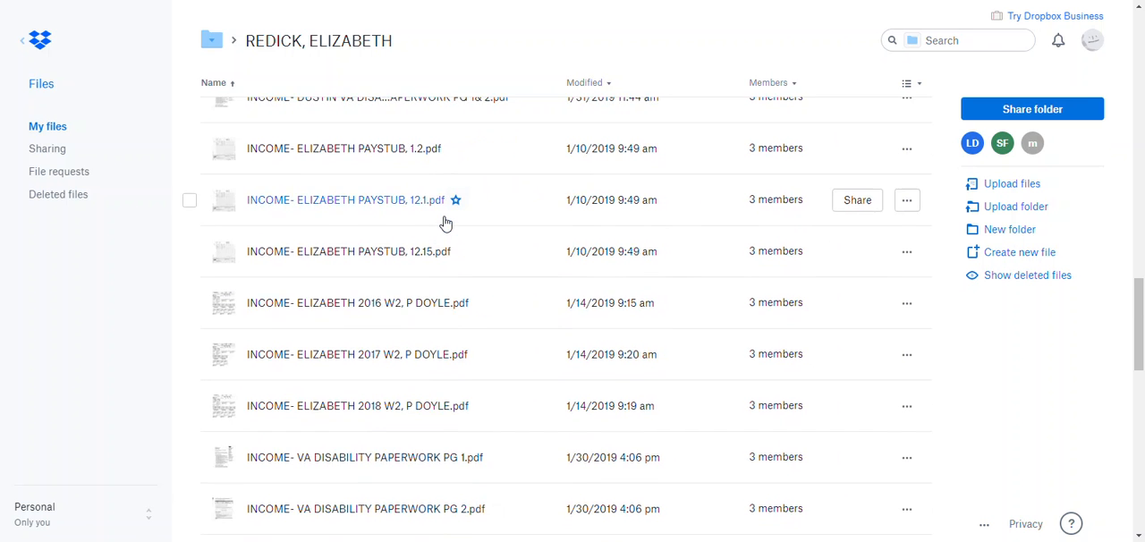
scroll(444, 222, "up", 10)
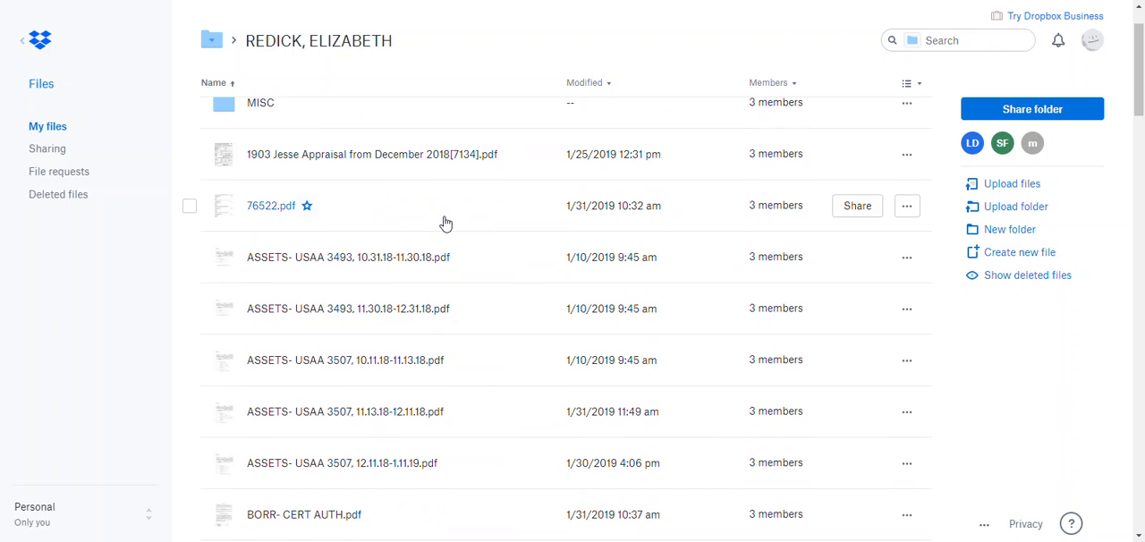
left_click(424, 159)
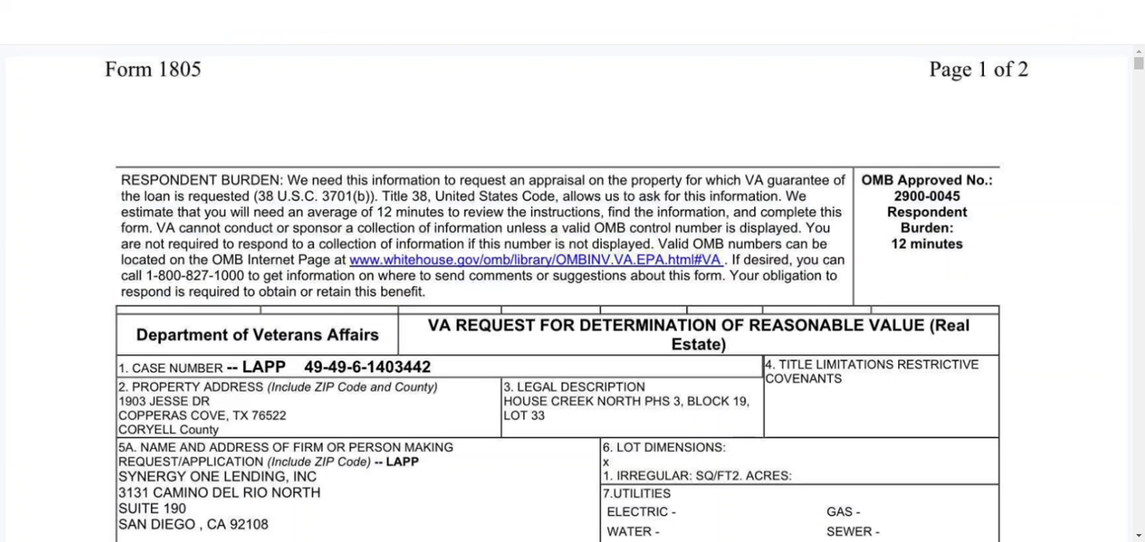
right_click(280, 0)
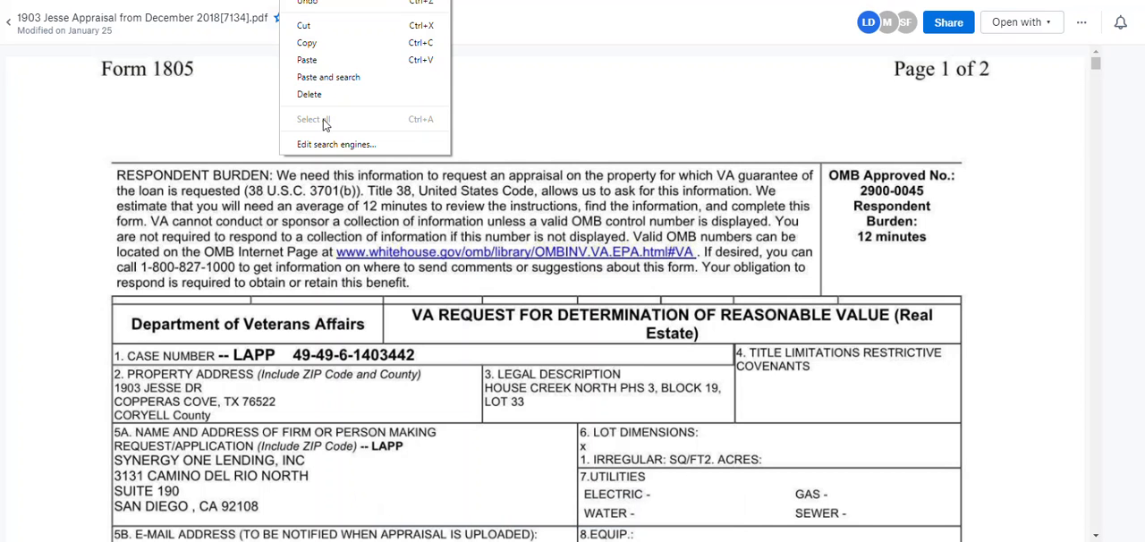
left_click(316, 46)
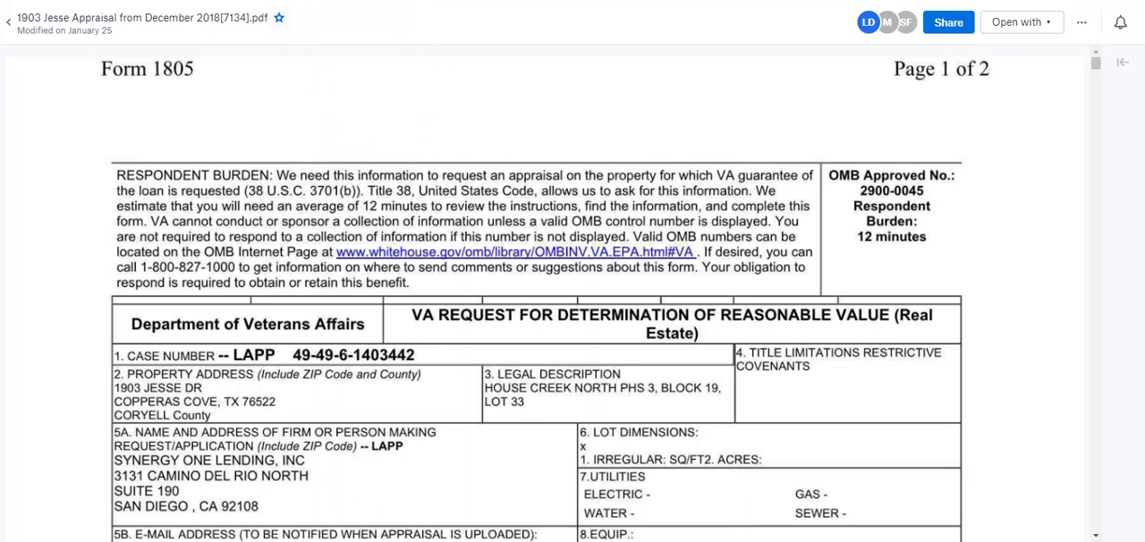
Return to the pipeline spreadsheet and link the Appraisal Received label in G11 to the copied appraisal PDF address
key("ctrl+Tab")
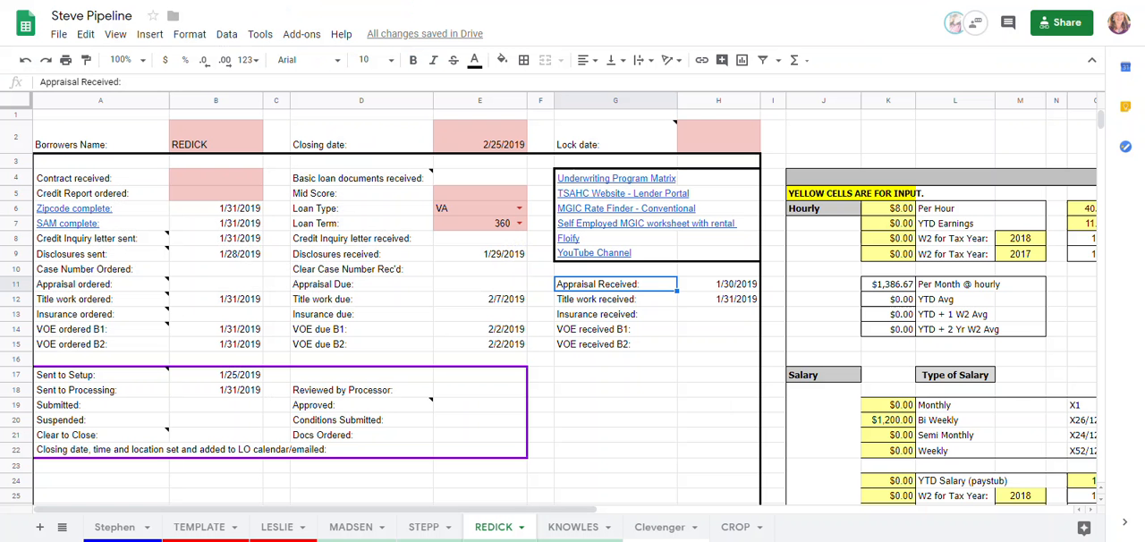
right_click(591, 284)
left_click(586, 287)
right_click(582, 287)
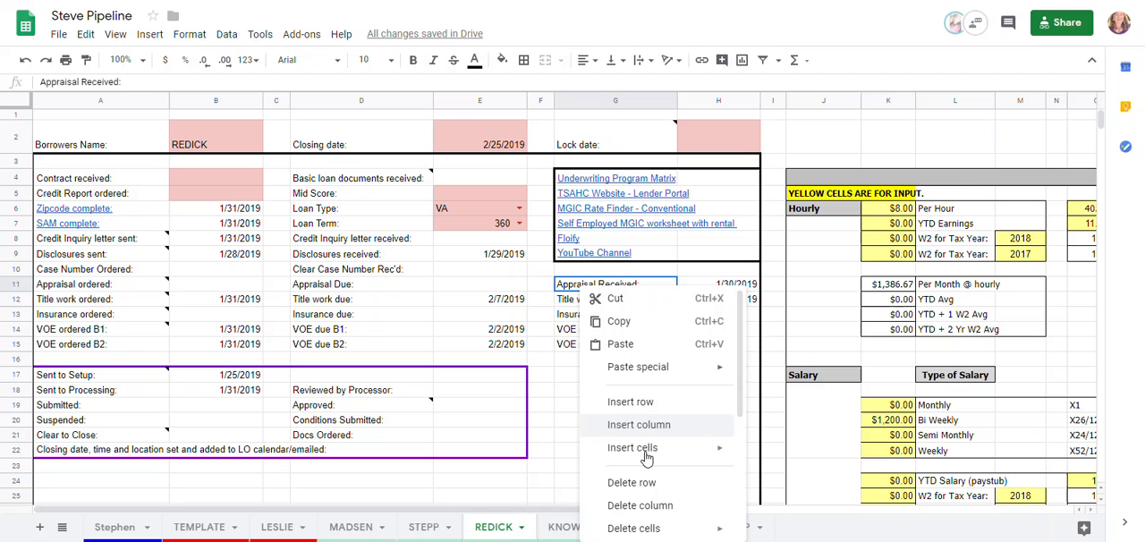
scroll(655, 501, "down", 3)
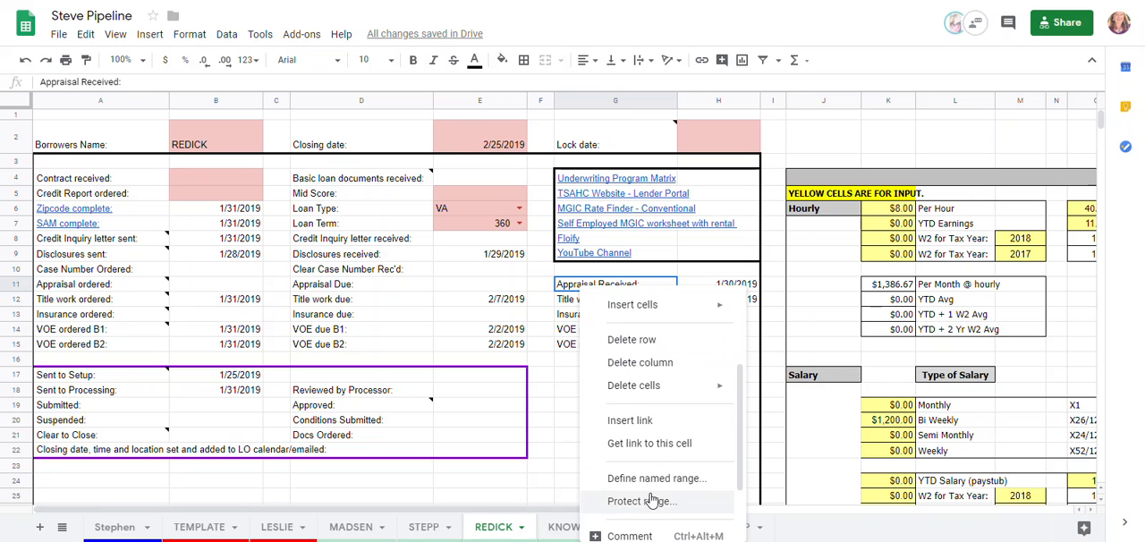
left_click(636, 420)
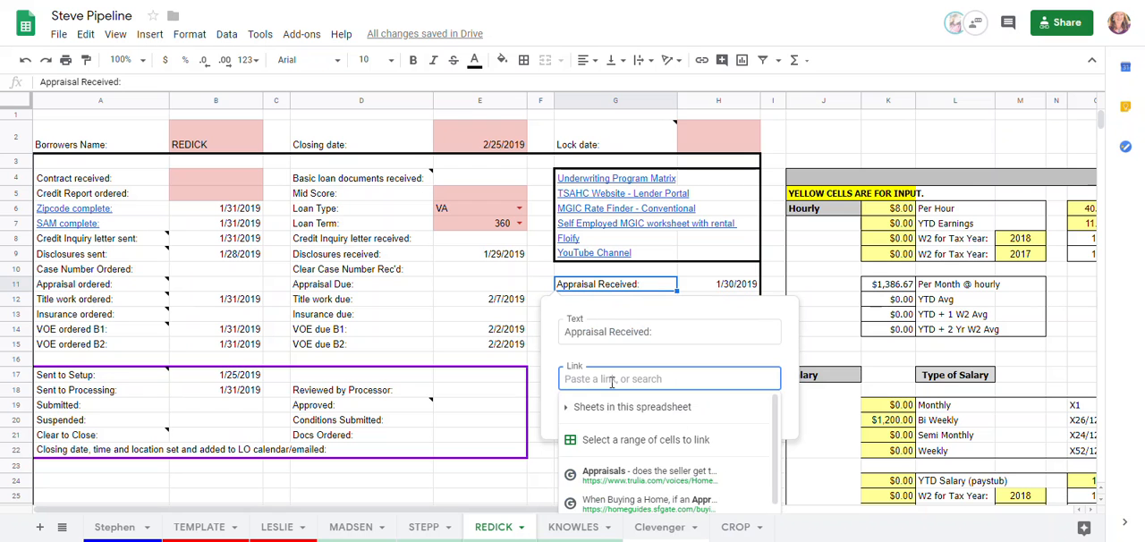
key("ctrl+v")
left_click(741, 418)
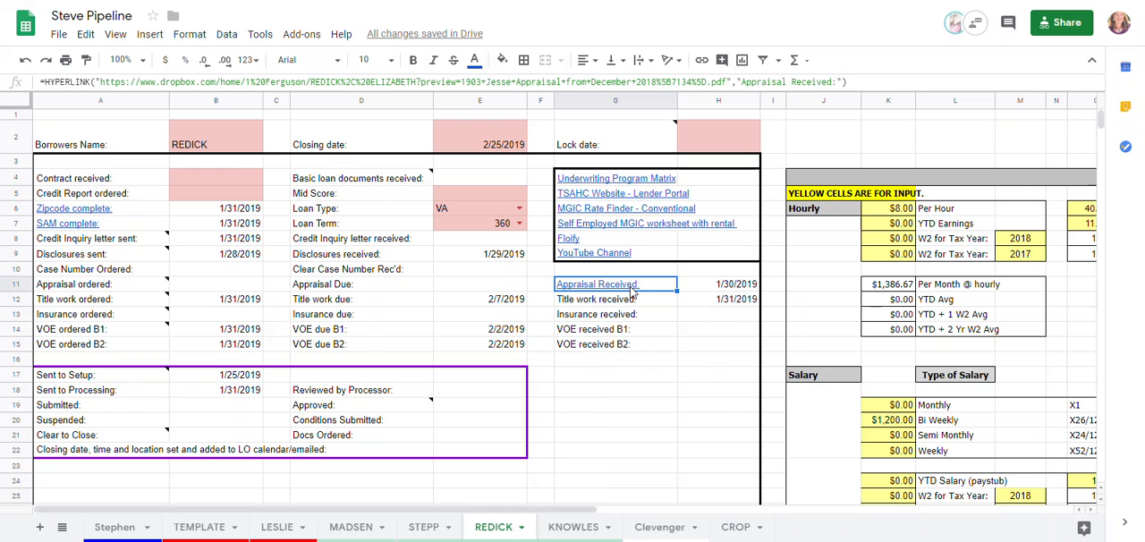
Start a comment on the Appraisal Received cell G11 that mentions the loan officer
right_click(651, 287)
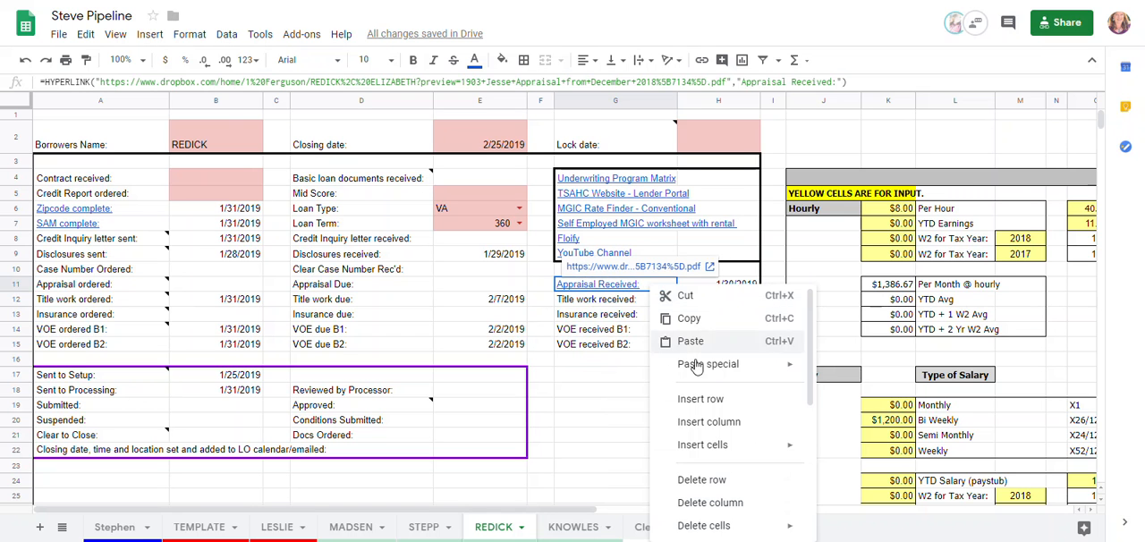
scroll(716, 475, "down", 3)
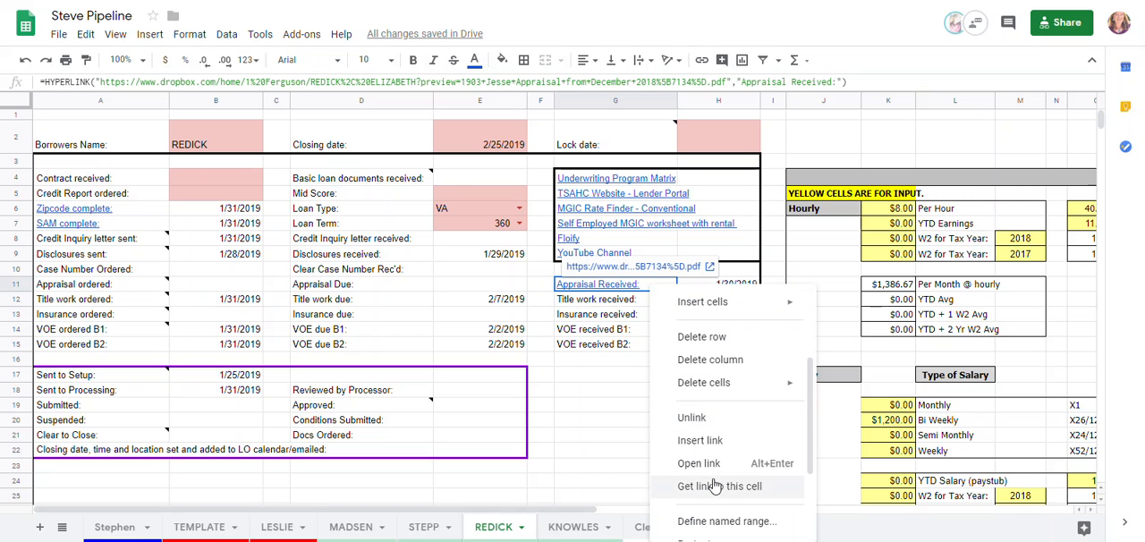
scroll(716, 486, "down", 2)
scroll(714, 484, "down", 2)
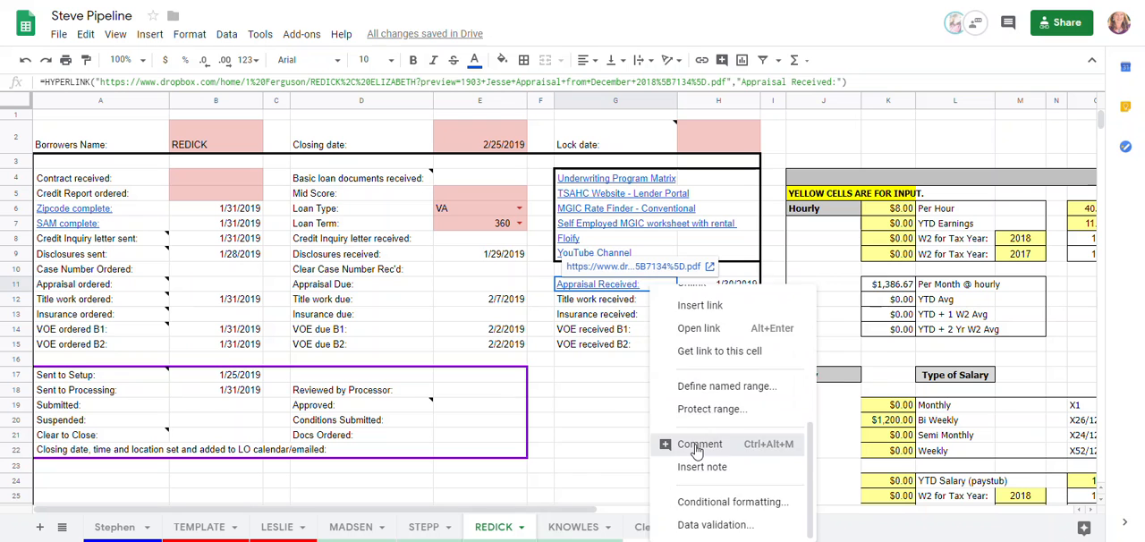
left_click(697, 445)
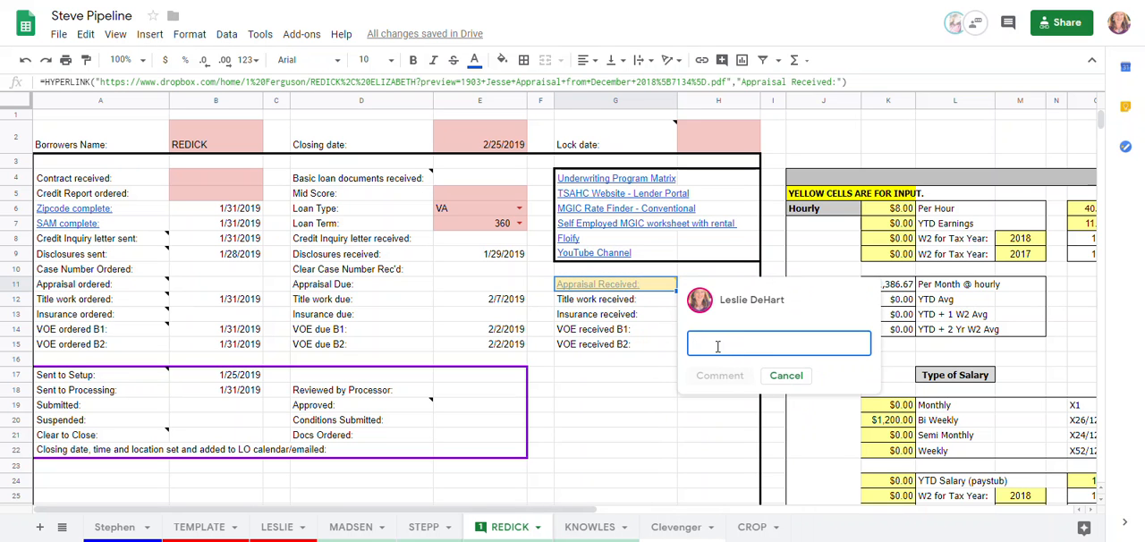
type("@STE")
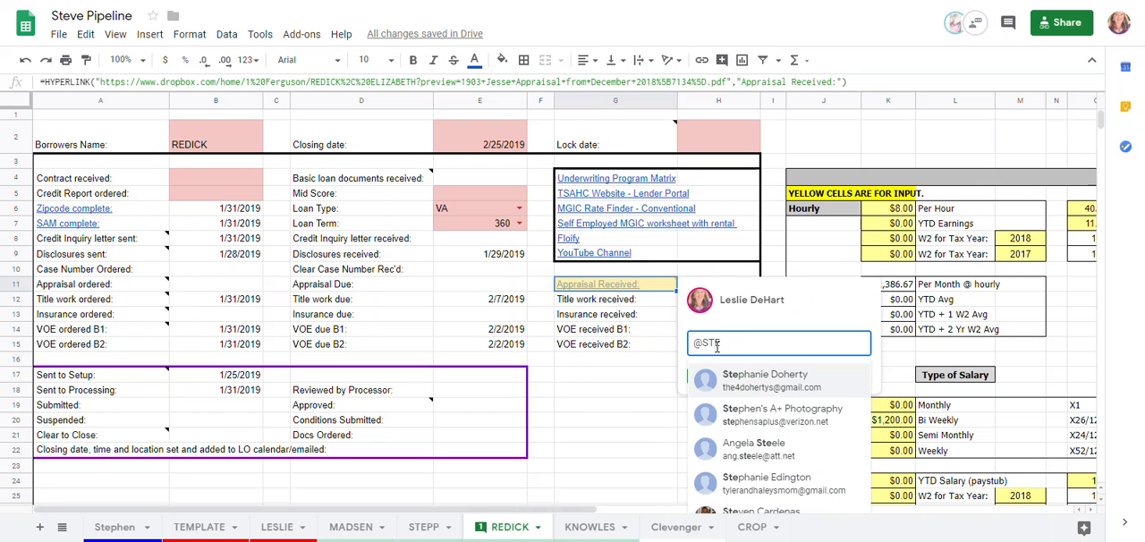
type("VE")
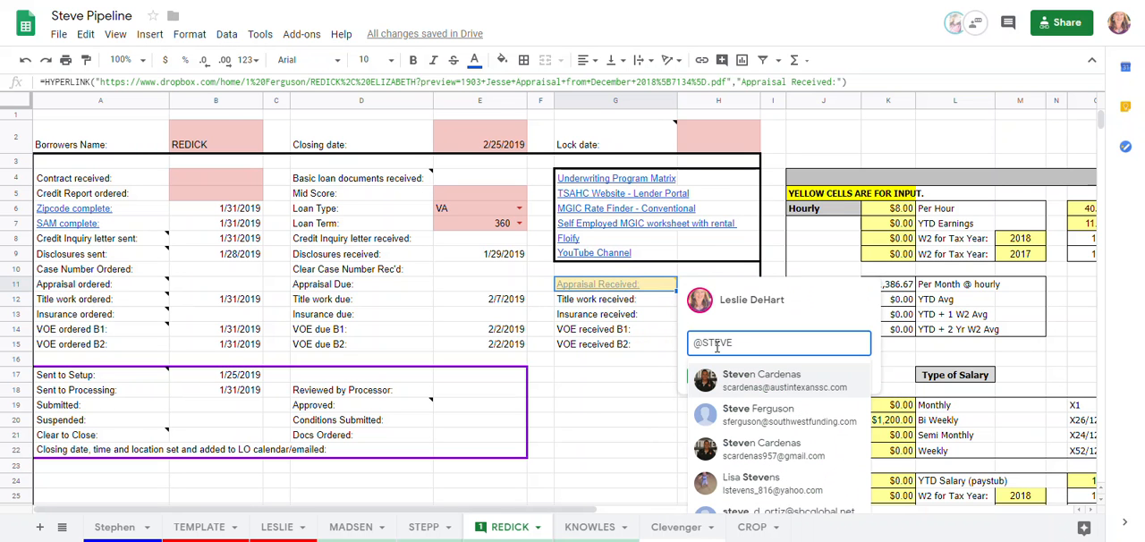
left_click(743, 421)
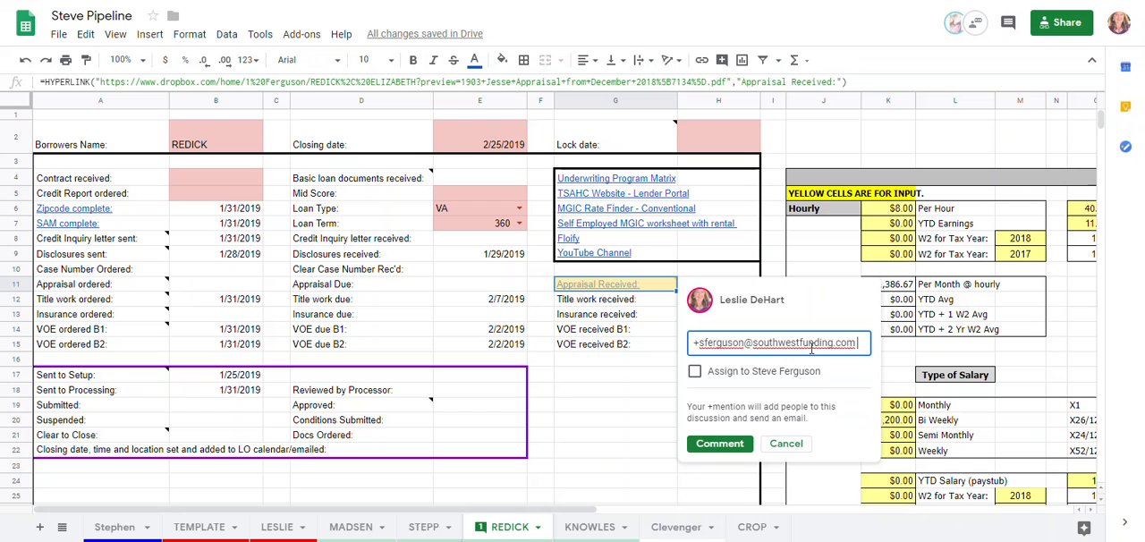
Add the message PLEASE REVIEW APPRAISAL to the comment, assign it to the loan officer and post it
key("Return")
type("PLEASE")
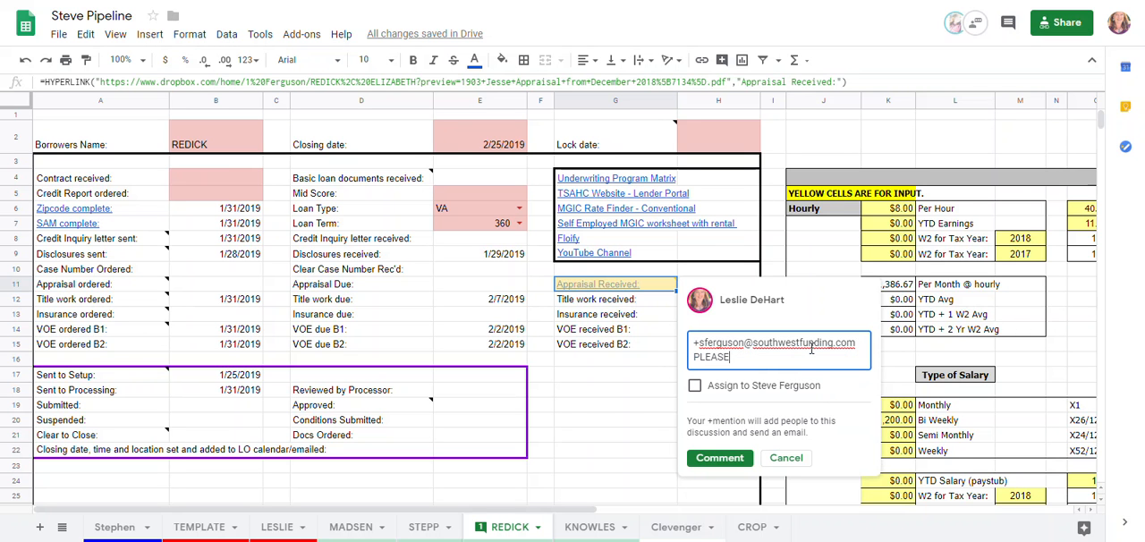
type(" REVIEW APPRAISAL")
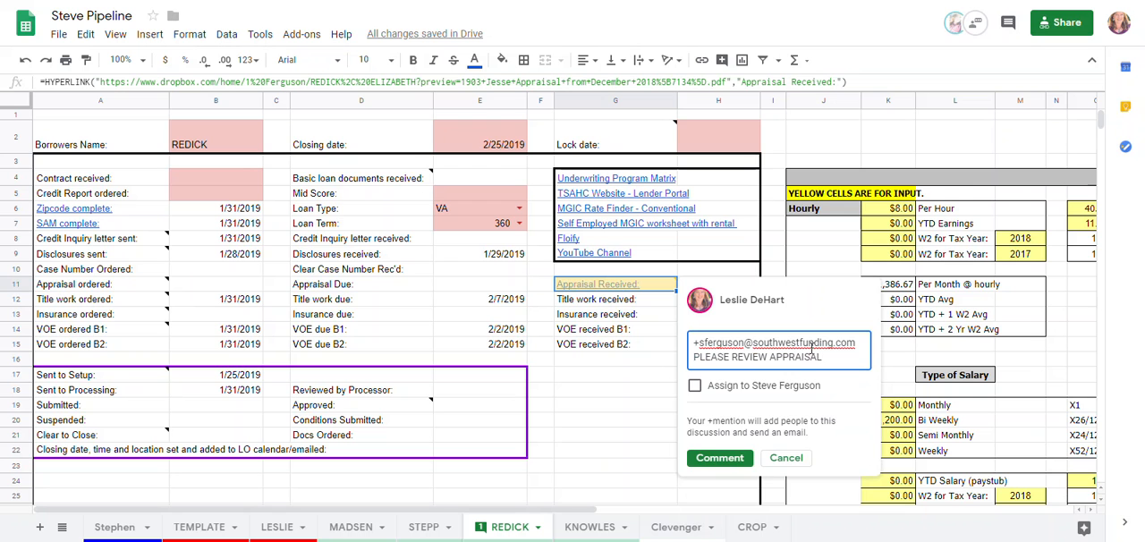
left_click(695, 386)
left_click(712, 458)
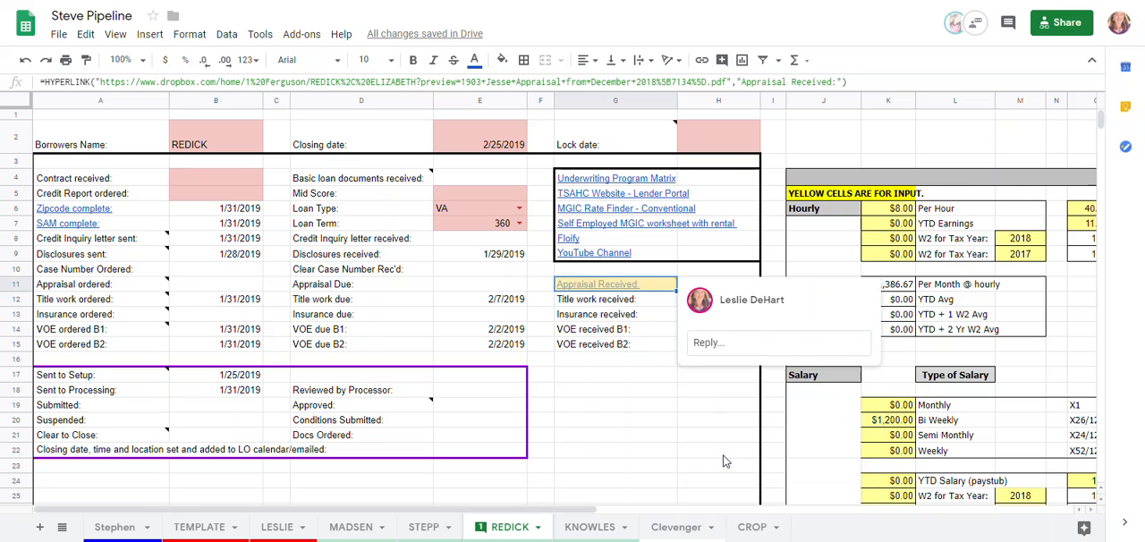
left_click(628, 436)
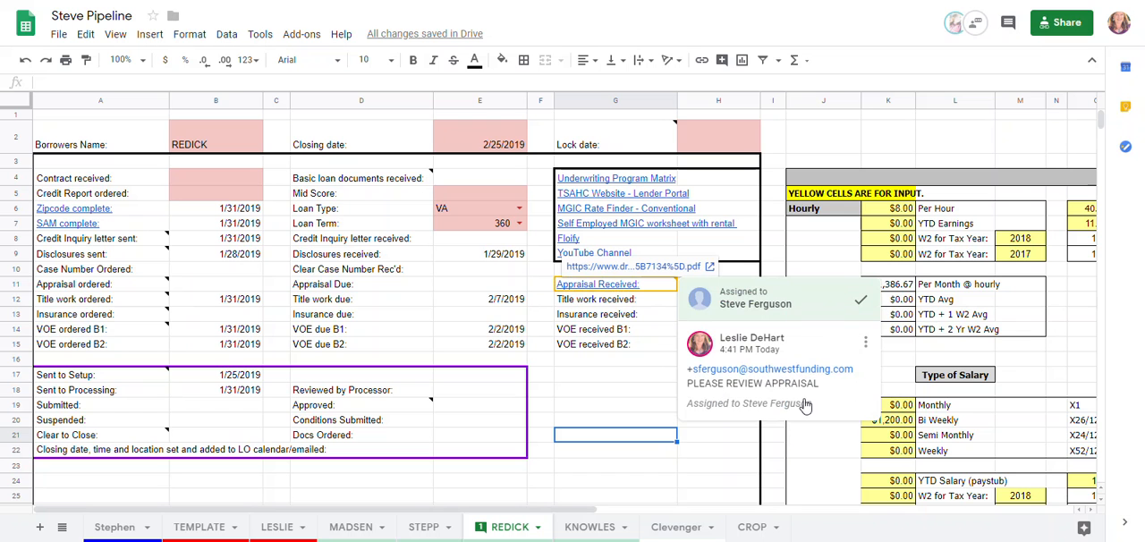
Delete the comment thread on the Appraisal Received cell
left_click(866, 343)
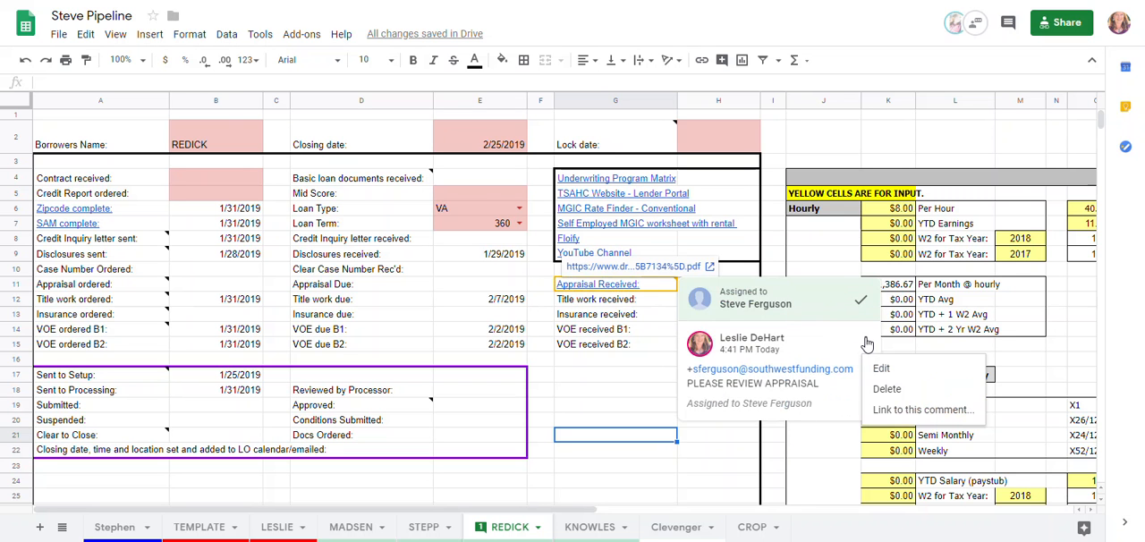
left_click(887, 390)
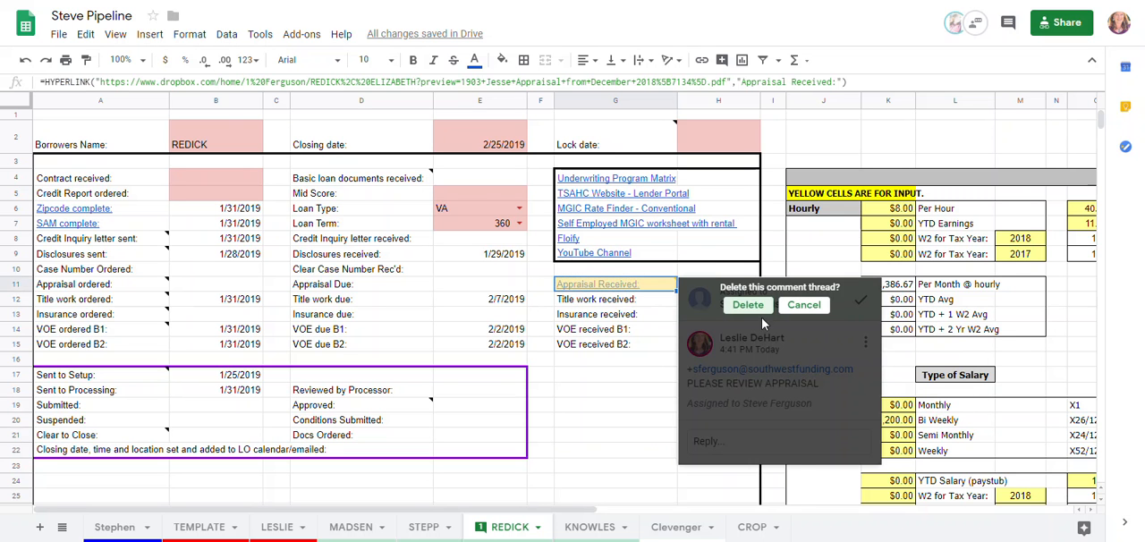
left_click(744, 309)
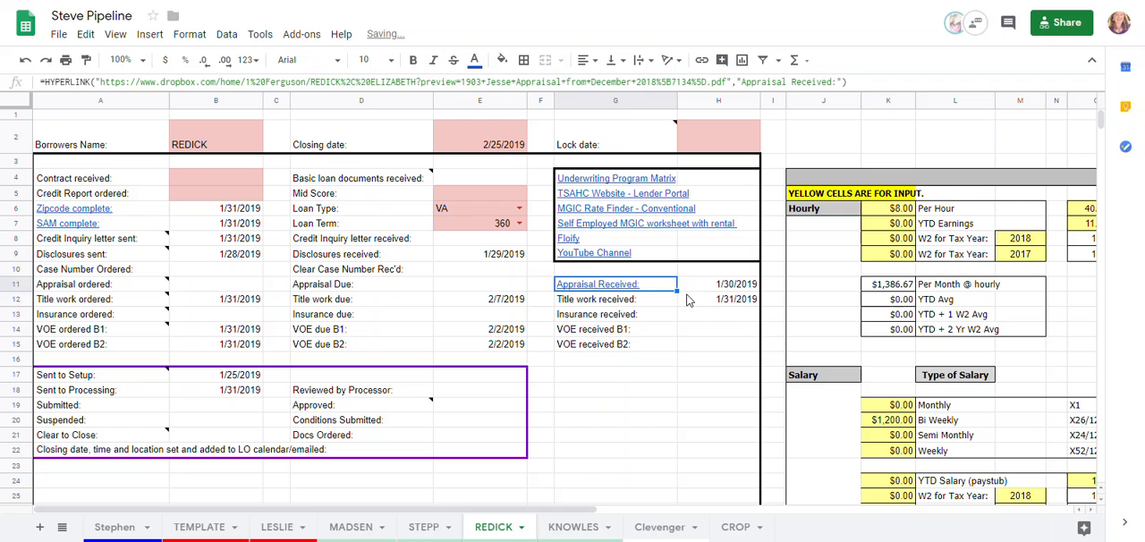
left_click(683, 347)
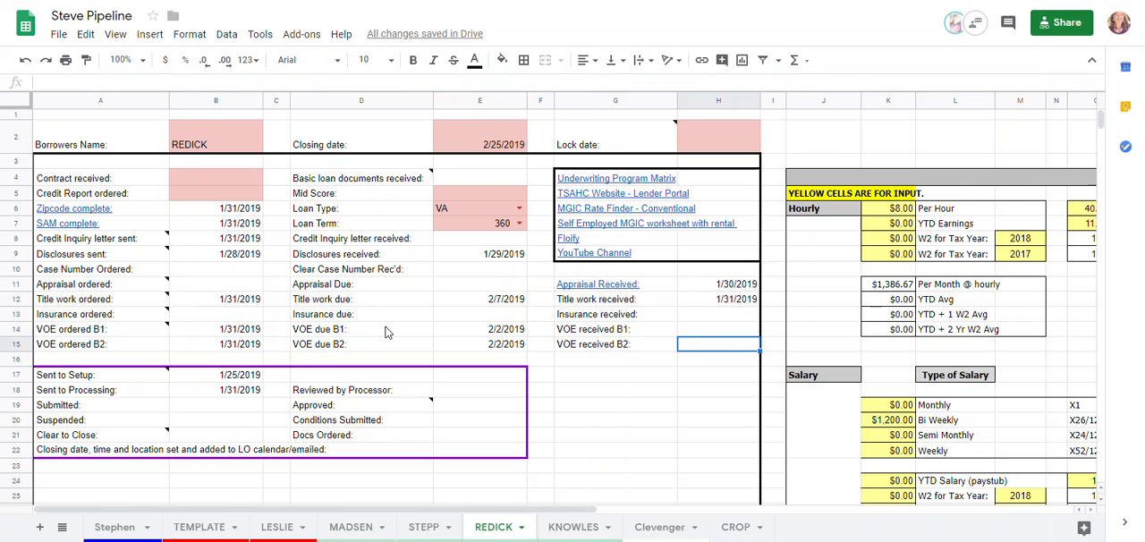
Examine the Monthly and Bi Weekly rows in the Salary section of the sheet's income calculator
scroll(913, 206, "down", 2)
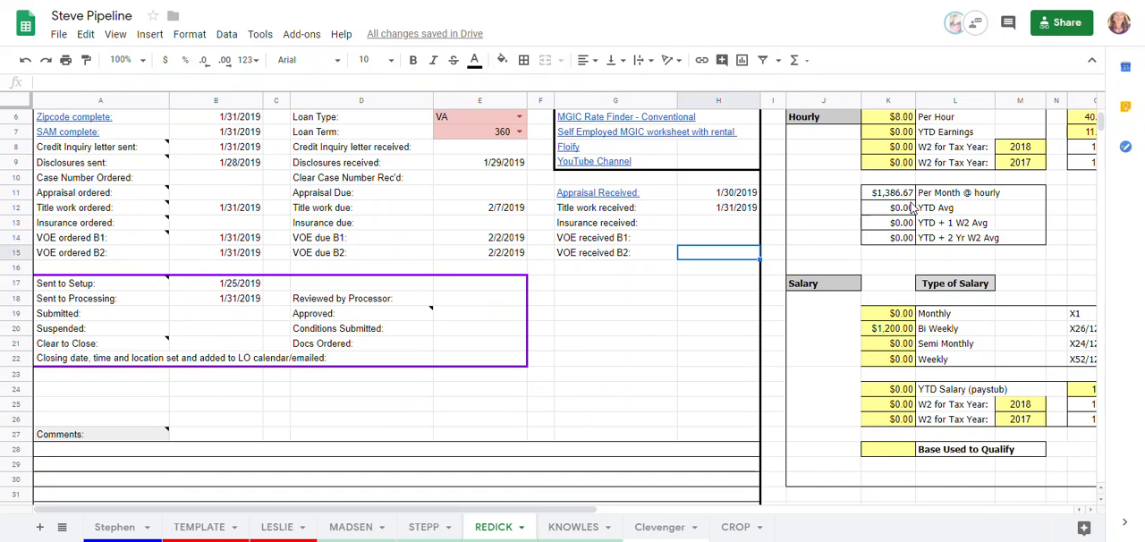
scroll(911, 205, "up", 1)
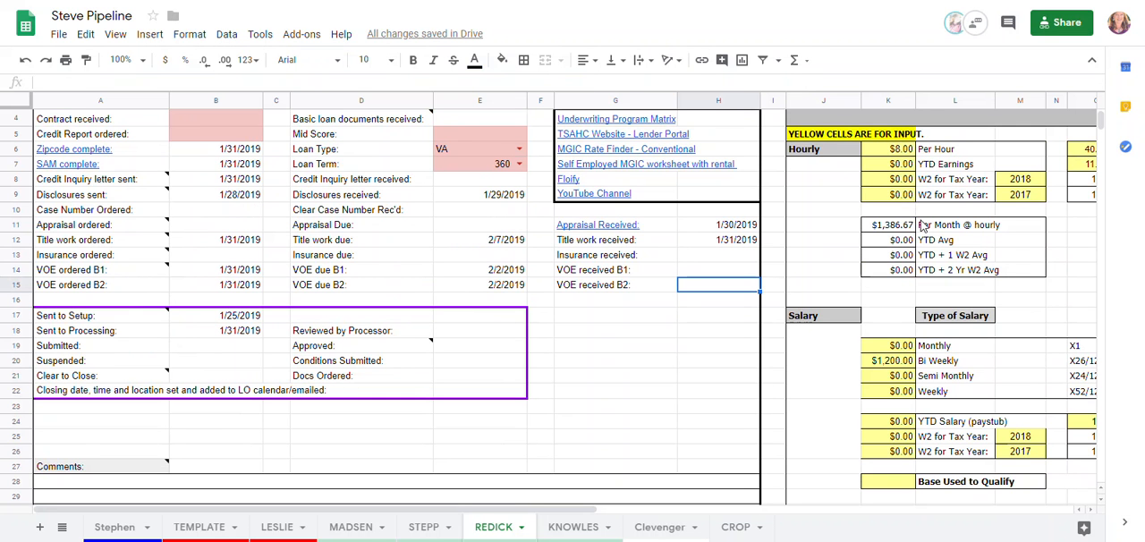
scroll(921, 225, "down", 2)
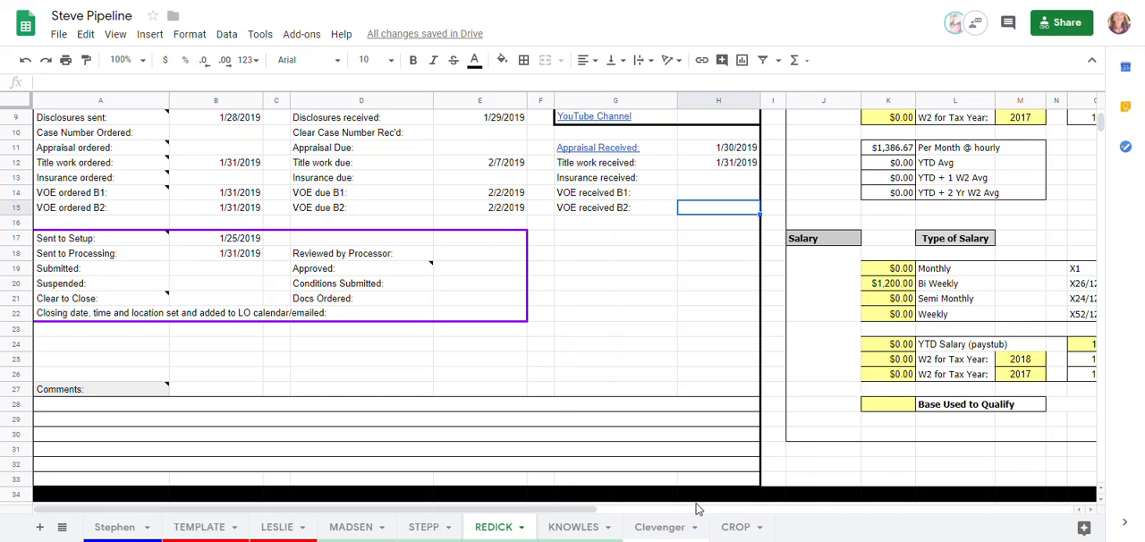
left_click_drag(588, 509, 835, 515)
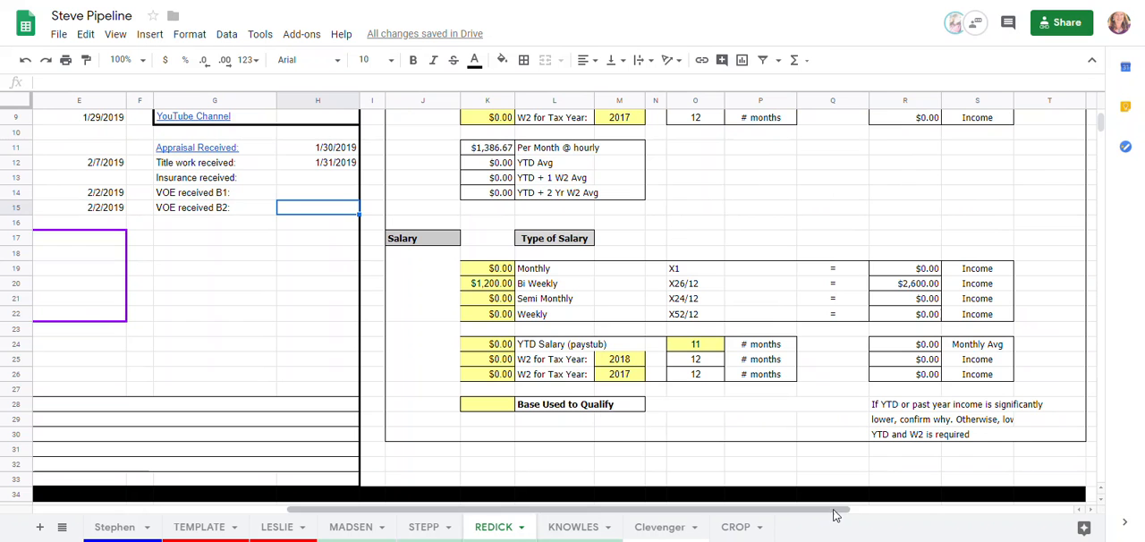
left_click(506, 273)
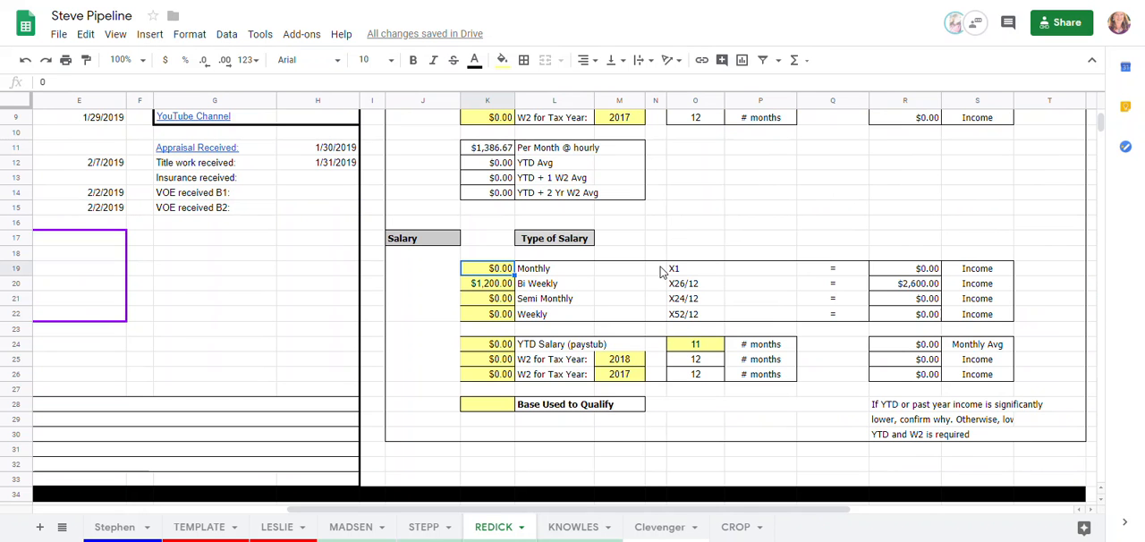
left_click(495, 284)
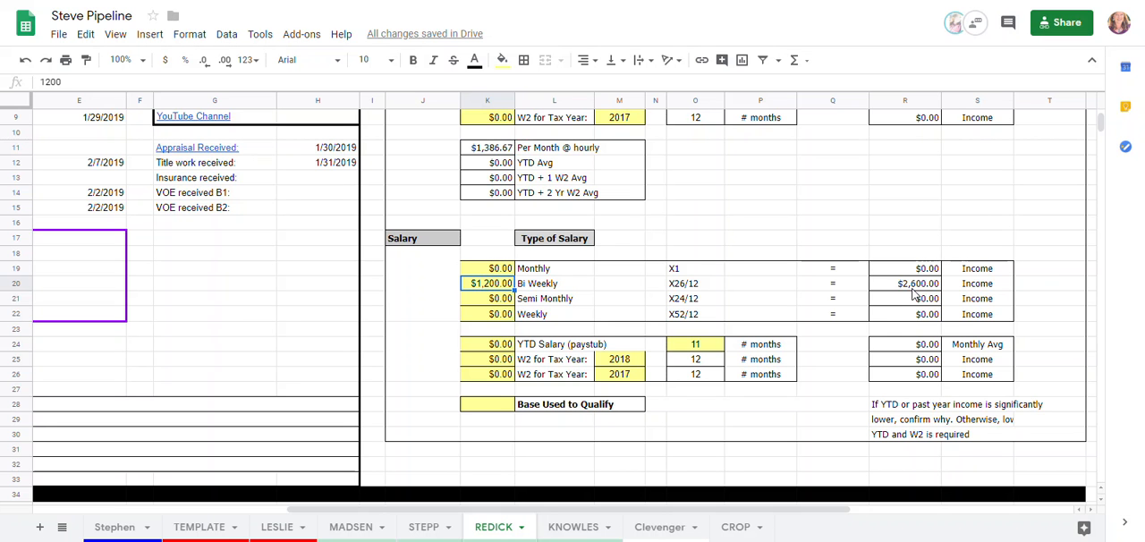
Set the Semi Monthly salary amount in K21 to 1200
left_click(481, 303)
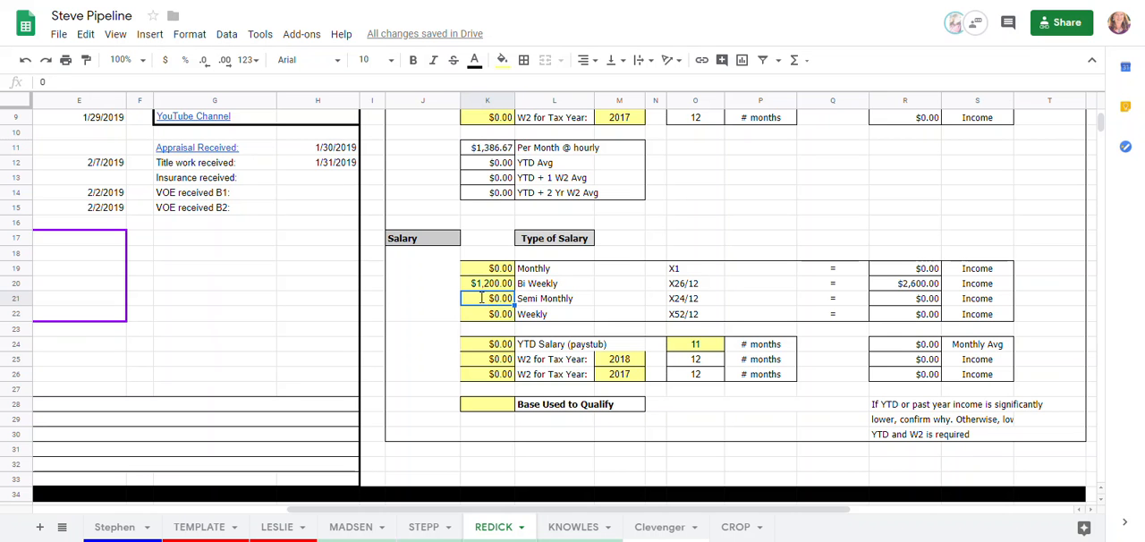
type("12000")
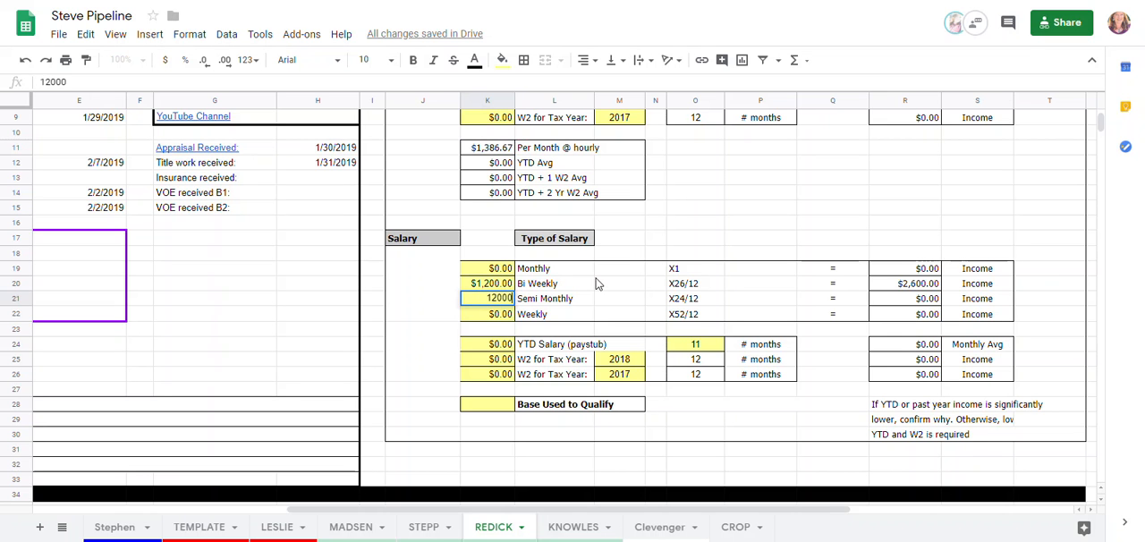
left_click(598, 283)
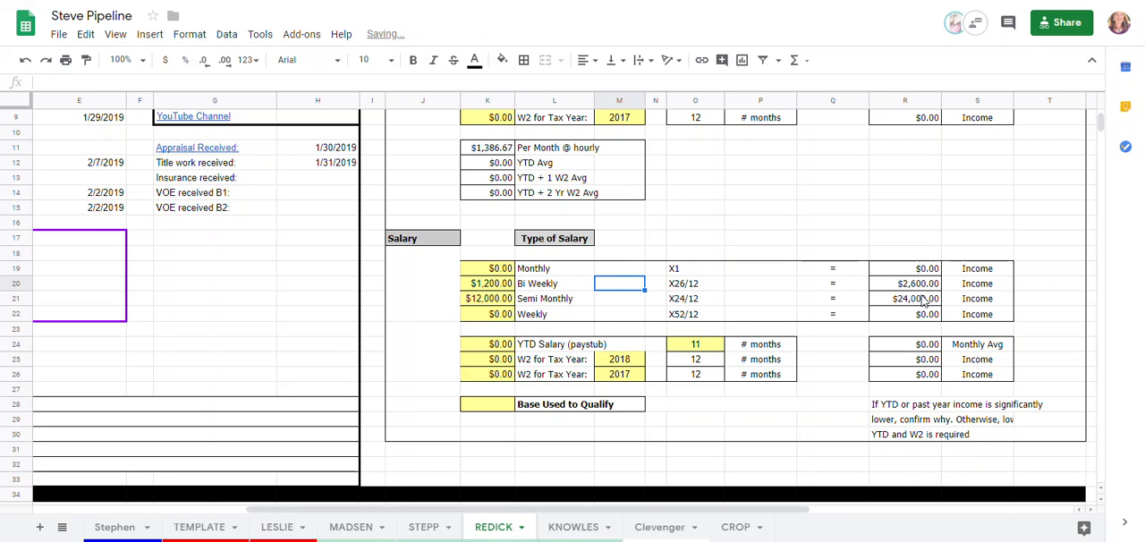
left_click(500, 302)
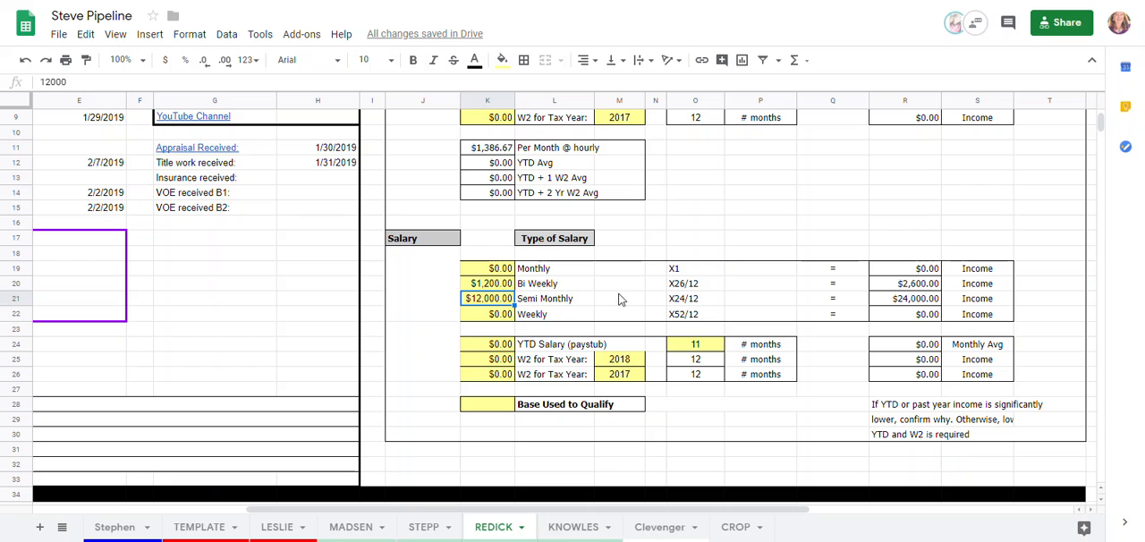
double_click(498, 303)
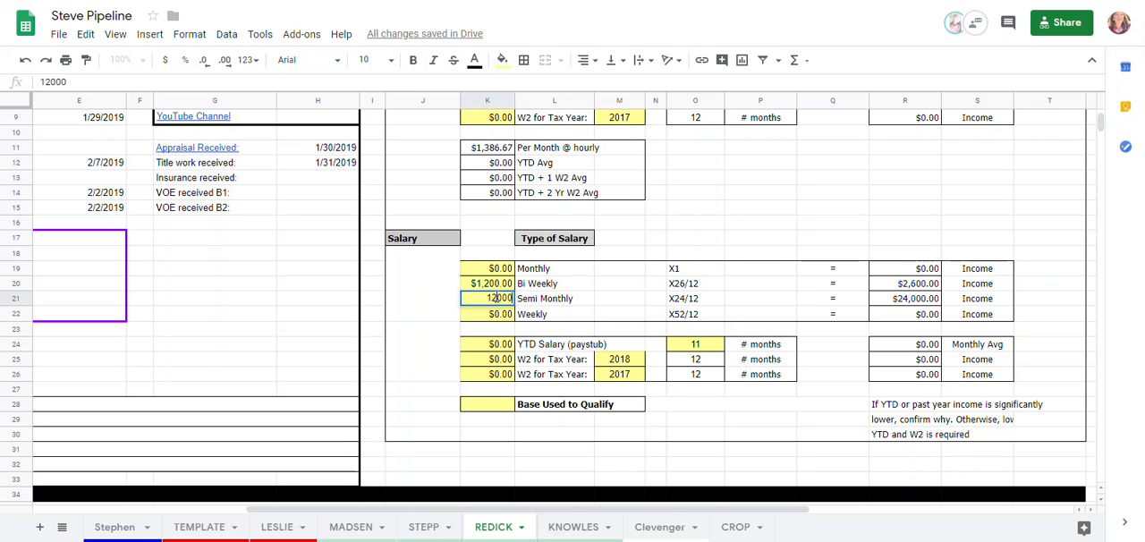
key("Delete")
left_click(598, 290)
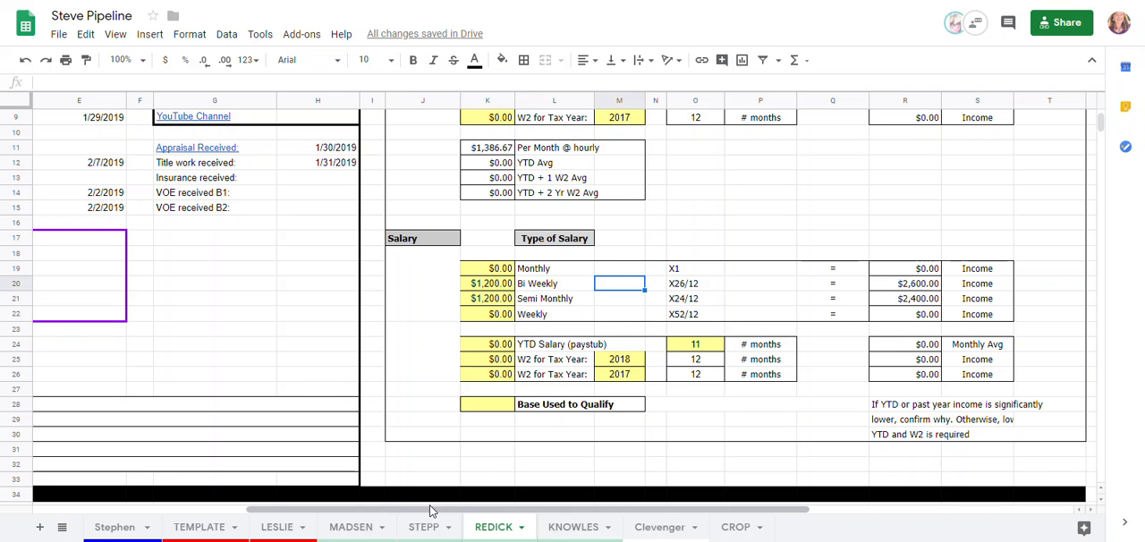
Read the note on the borrower sheet's Comments label and look at the comment entries on the last borrower's sheet
left_click_drag(414, 517, 145, 510)
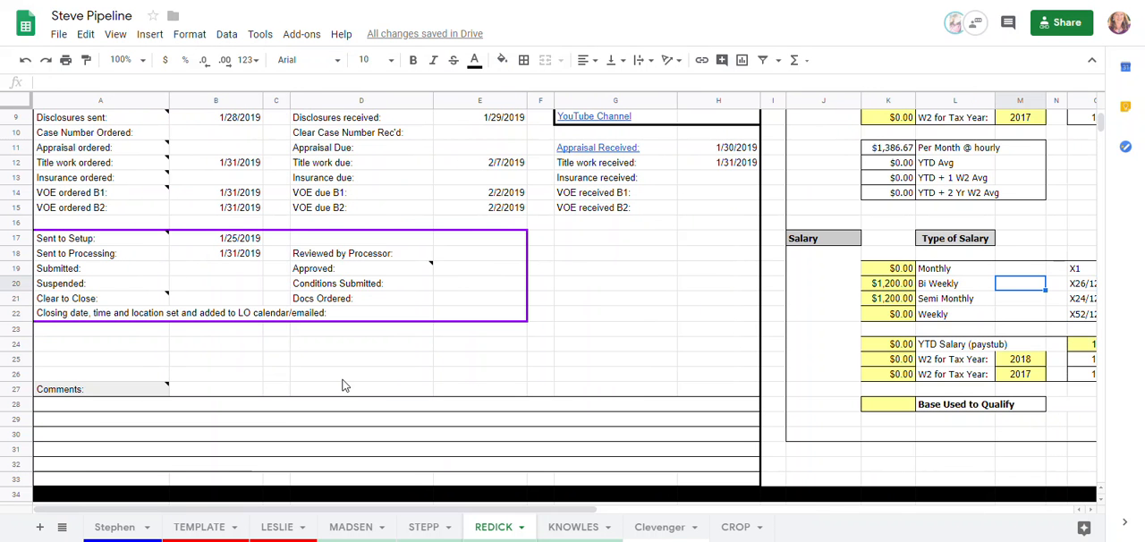
left_click(102, 409)
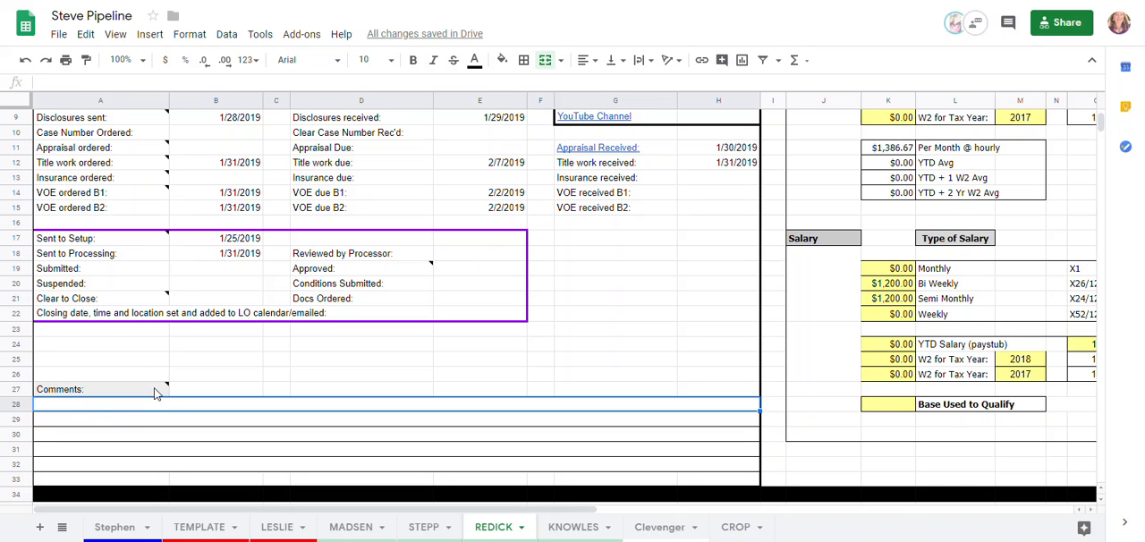
mouse_move(155, 390)
left_click(739, 528)
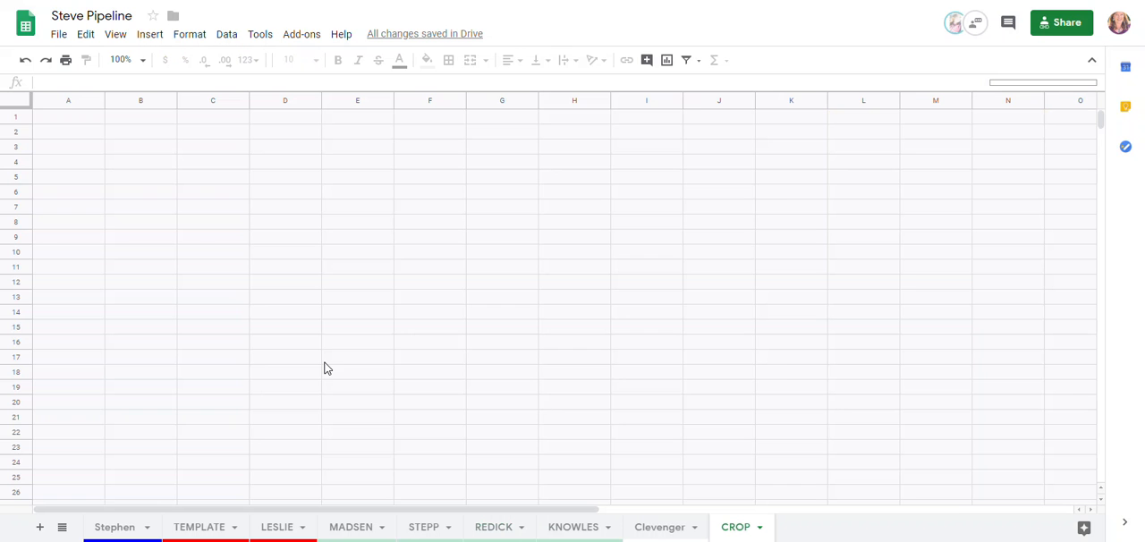
scroll(287, 390, "down", 3)
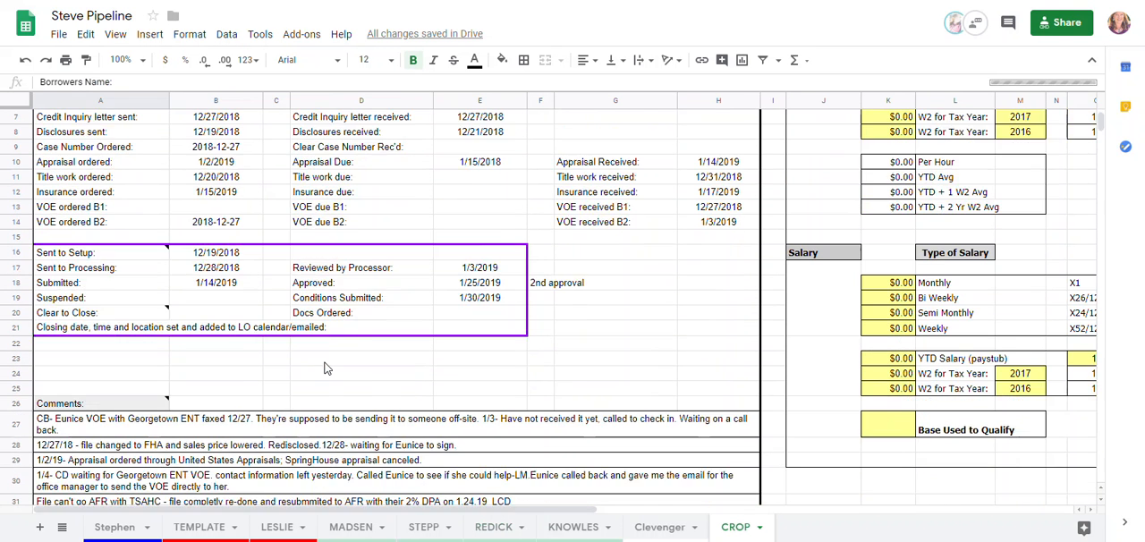